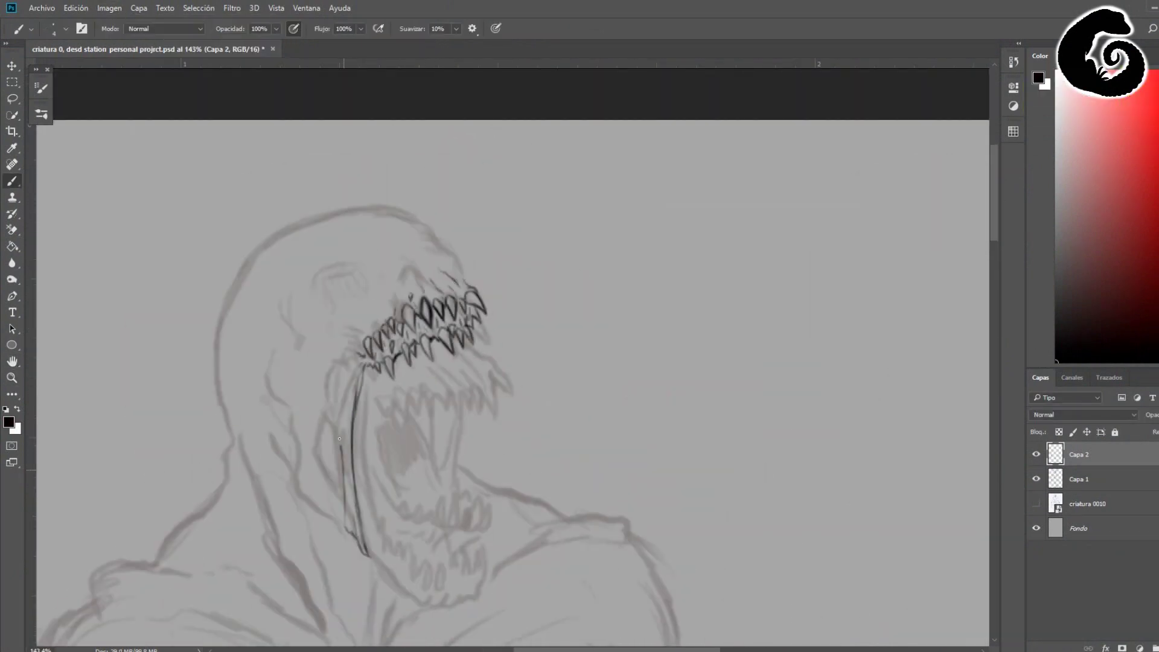
- Ink the creature's lower jaw and neck contour, mirroring the canvas to check proportions
drag(367, 362, 422, 556)
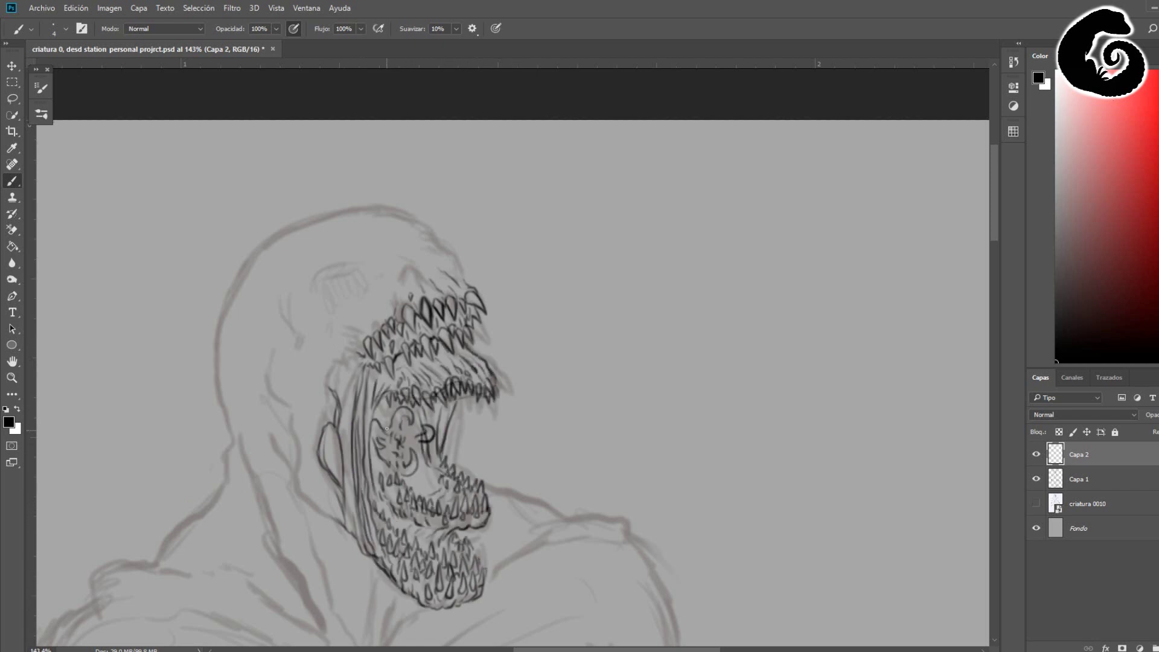
key(ctrl+shift+h)
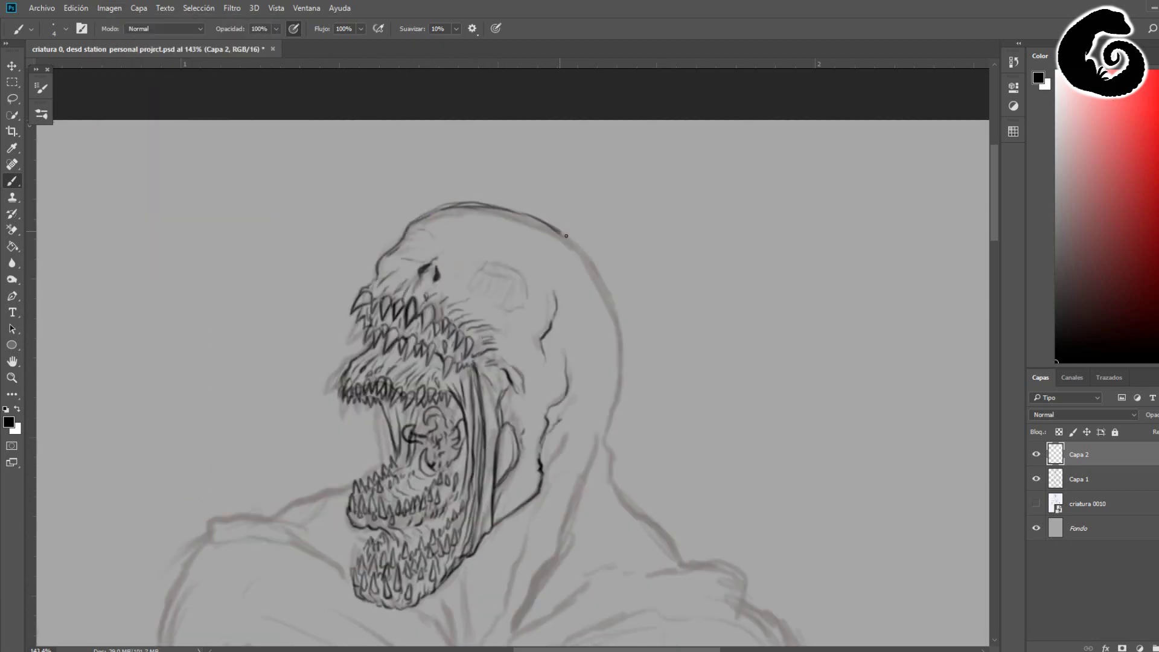
scroll(583, 413, down, 5)
drag(564, 313, 513, 416)
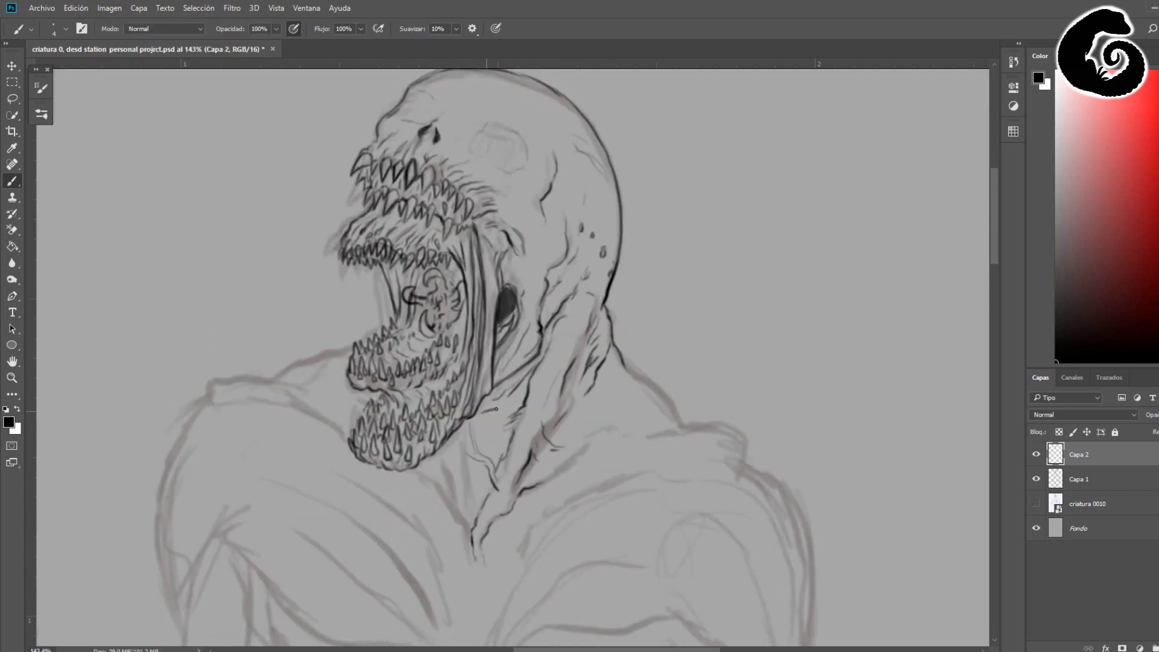
key(ctrl+shift+h)
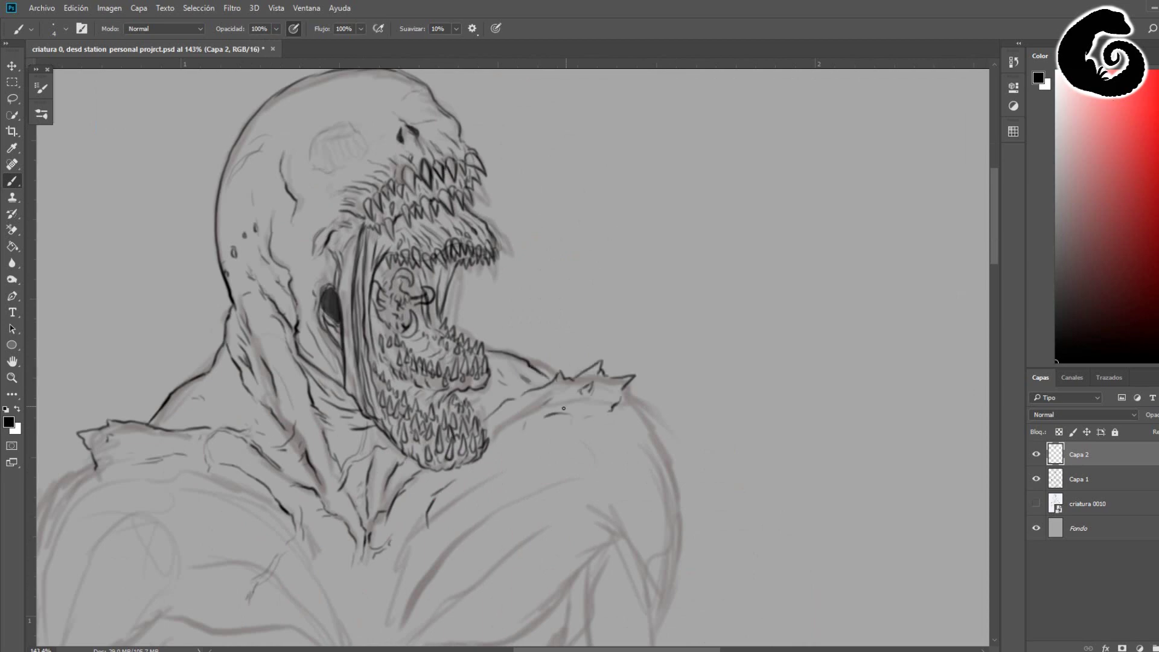
- Ink the shoulders and begin the chest linework on Capa 2
drag(622, 396, 774, 424)
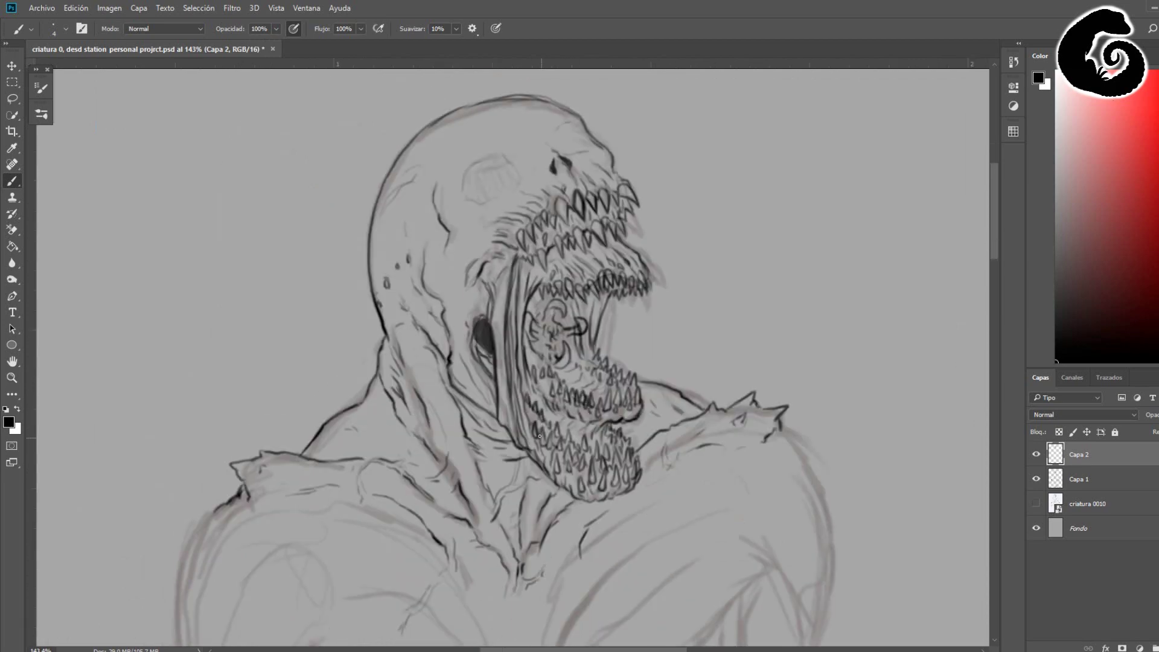
scroll(539, 436, down, 10)
drag(785, 133, 809, 363)
drag(743, 259, 555, 375)
- Hatch the right side of the creature's lower torso with ink lines
drag(712, 351, 561, 495)
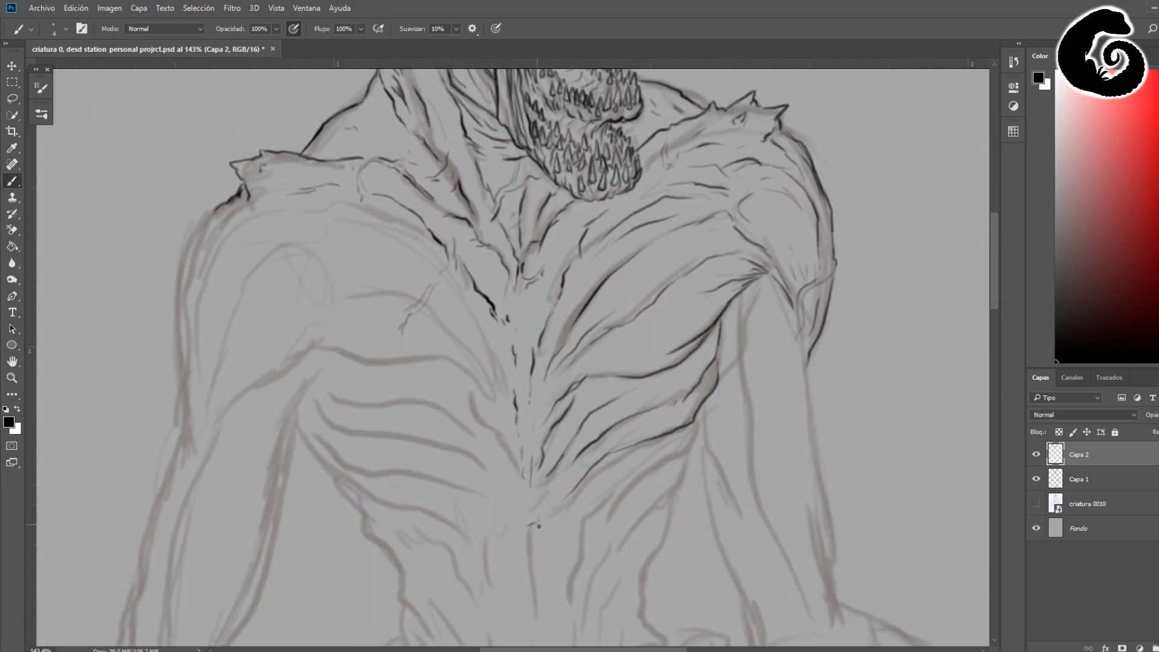
drag(705, 410, 636, 578)
drag(643, 466, 588, 565)
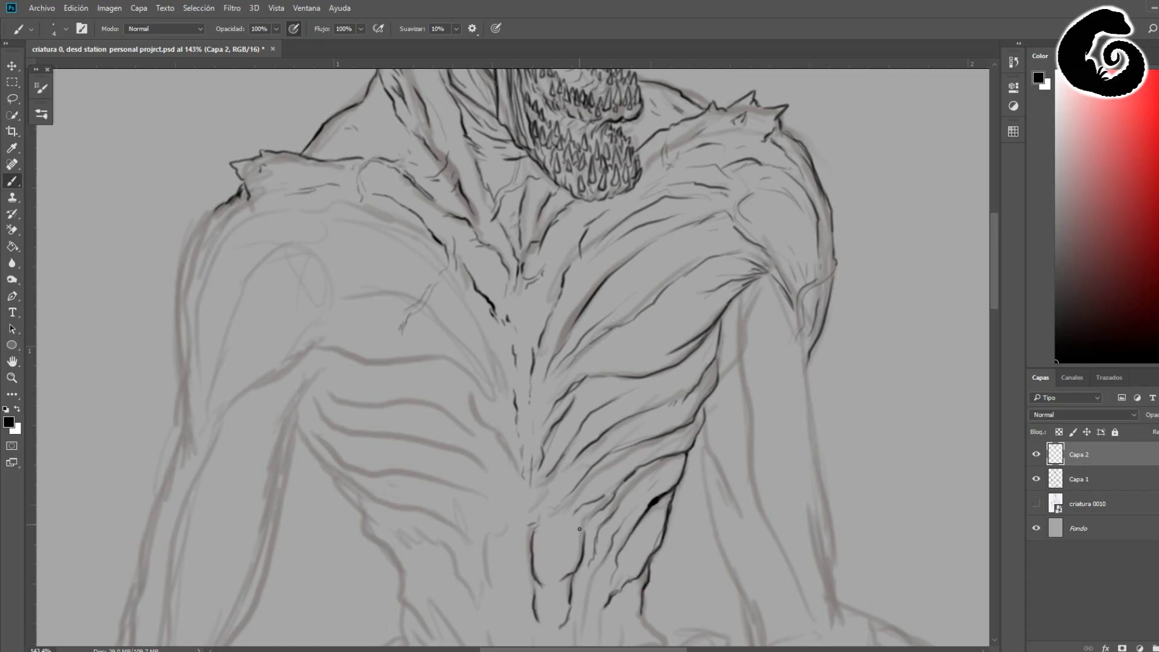
scroll(501, 284, down, 9)
drag(641, 291, 727, 337)
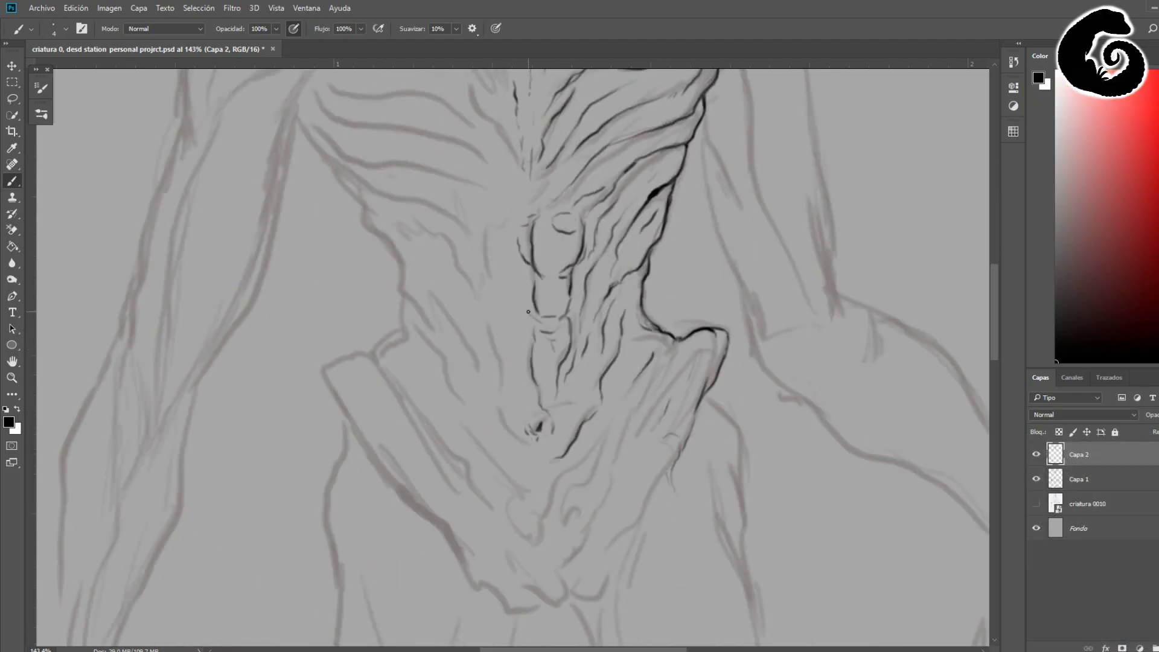
- Ink the abdomen's contours and belly muscle lines
drag(486, 232, 483, 275)
drag(510, 356, 506, 411)
drag(501, 417, 561, 462)
drag(393, 248, 403, 302)
drag(446, 363, 477, 417)
drag(430, 299, 467, 342)
scroll(657, 332, up, 10)
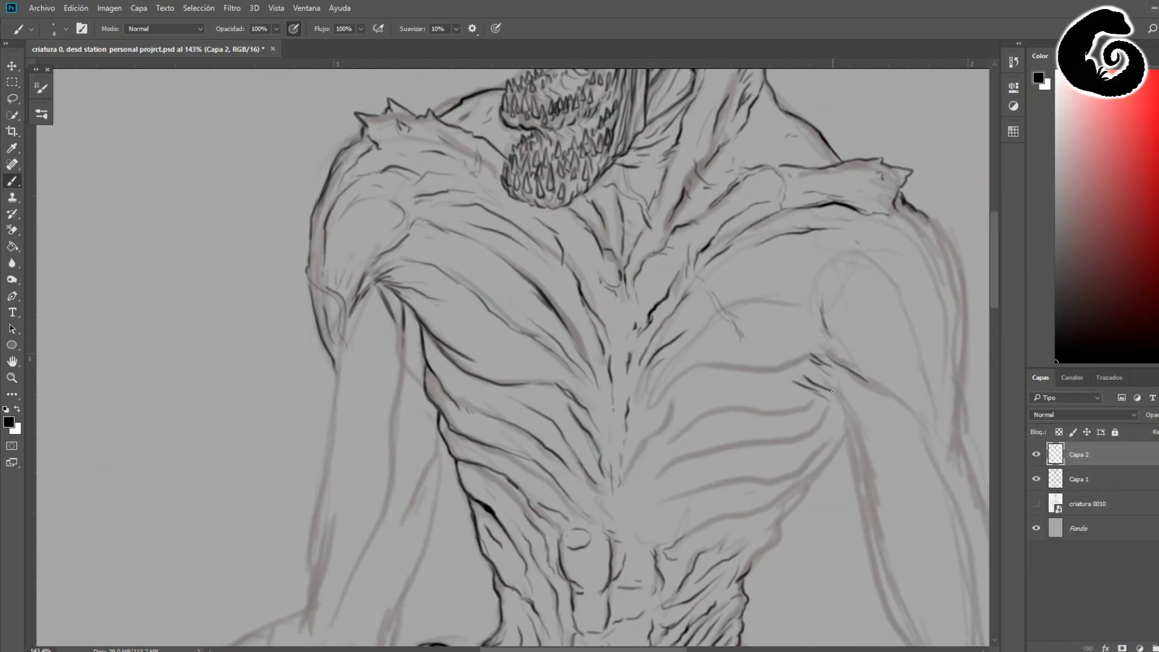
- Ink the right shoulder and arm contour and darken the chest lines
drag(832, 391, 785, 471)
scroll(785, 423, right, 7)
drag(757, 253, 749, 447)
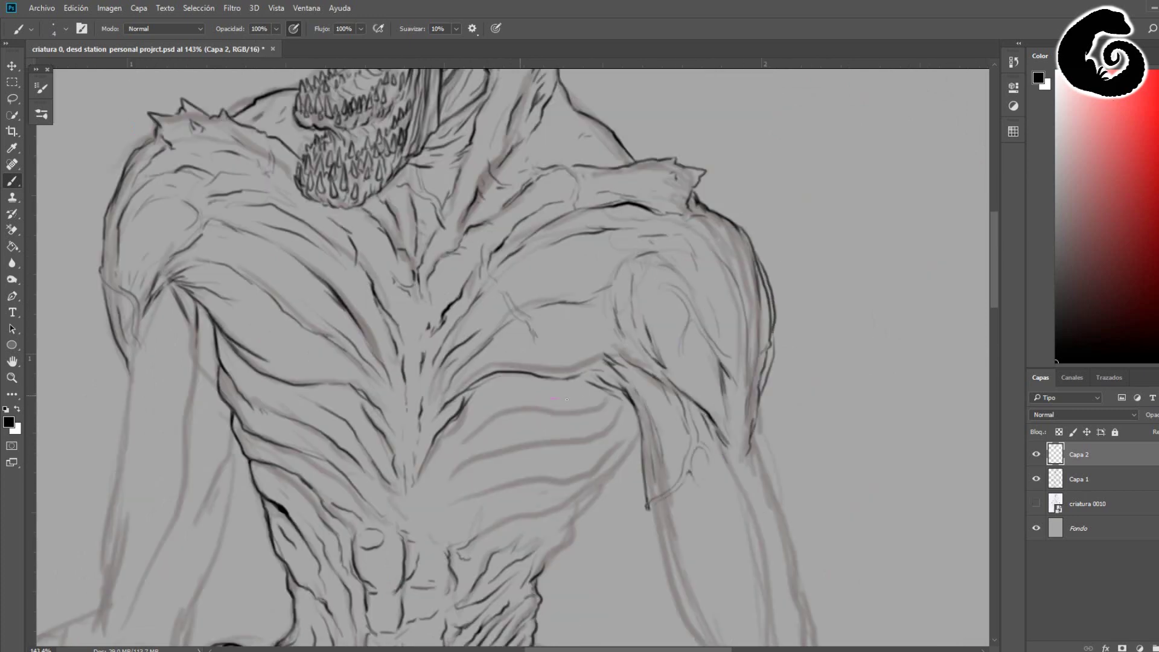
drag(628, 416, 432, 471)
drag(640, 483, 441, 567)
drag(598, 526, 485, 553)
- Ink the left side of the lower torso and the long left hip curve
scroll(543, 513, down, 8)
drag(567, 220, 408, 374)
drag(535, 278, 438, 420)
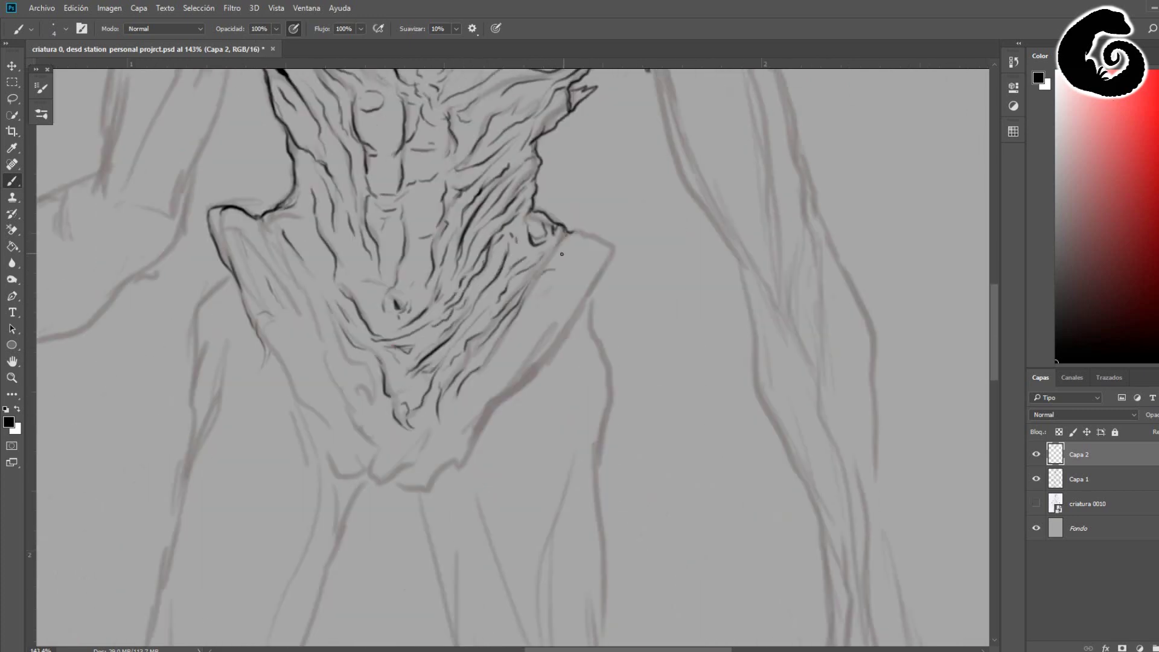
drag(380, 308, 329, 401)
drag(302, 338, 269, 489)
drag(288, 326, 316, 422)
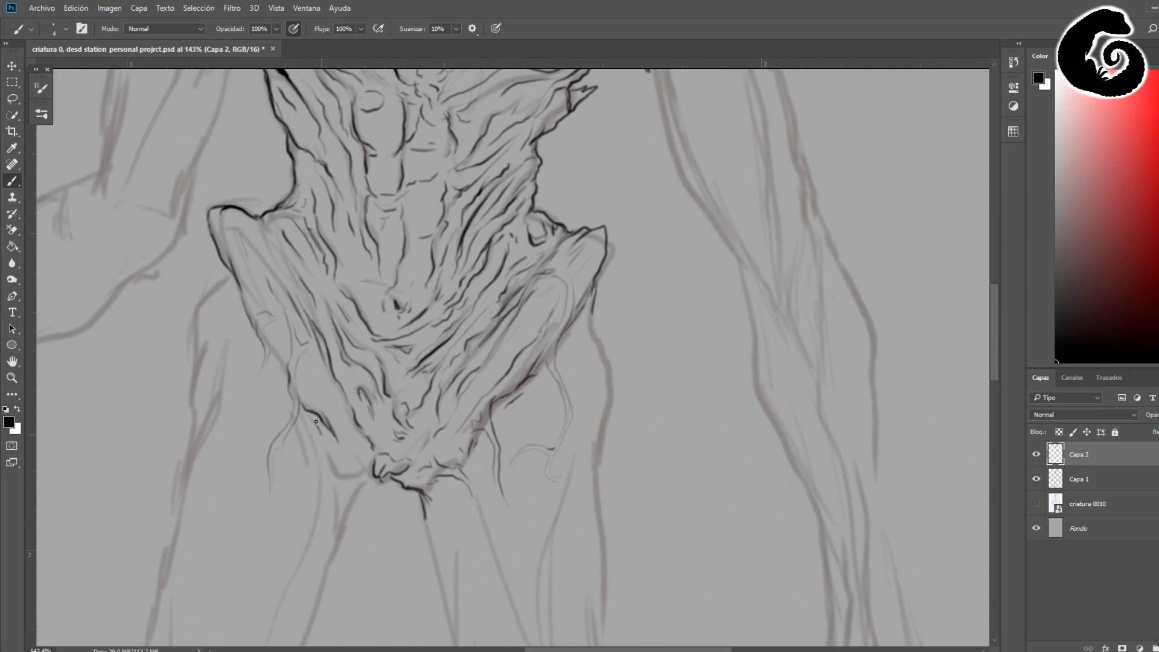
- Outline the forearm and darken its edge
scroll(955, 343, right, 8)
drag(519, 254, 440, 480)
drag(538, 166, 471, 408)
scroll(483, 362, down, 3)
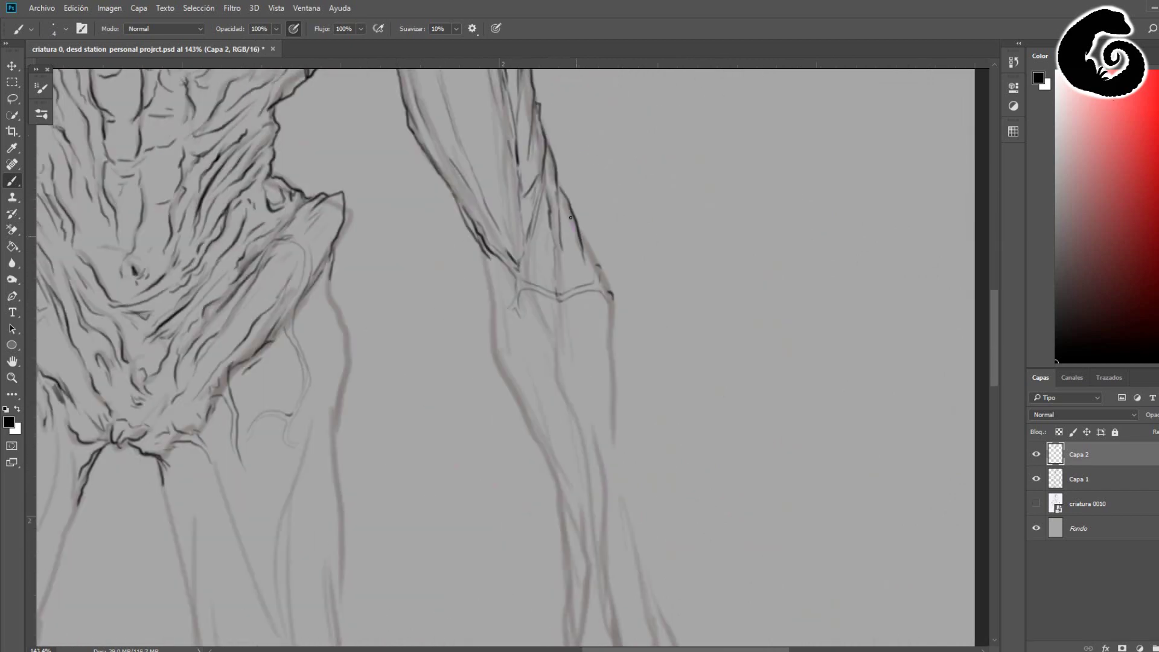
drag(564, 305, 532, 398)
- Extend the forearm line to the wrist and ink a finger with a spiky claw
scroll(540, 330, down, 2)
scroll(541, 329, down, 5)
drag(571, 181, 428, 253)
drag(434, 259, 576, 265)
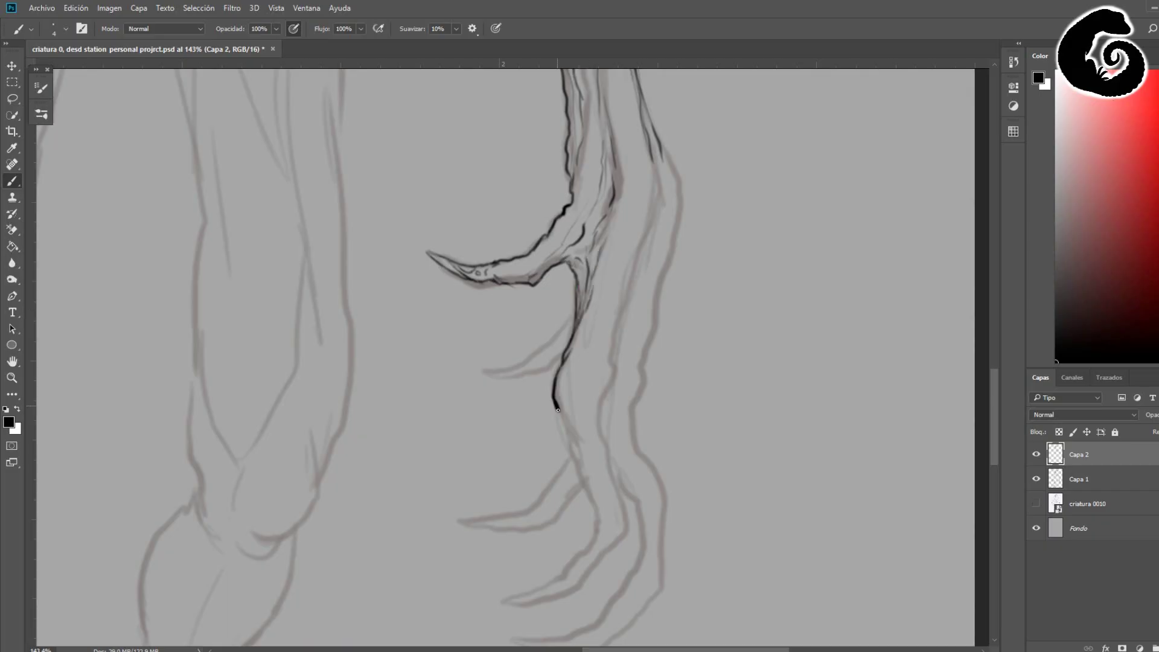
drag(558, 398, 600, 534)
scroll(600, 534, down, 3)
drag(636, 440, 603, 580)
drag(633, 501, 507, 555)
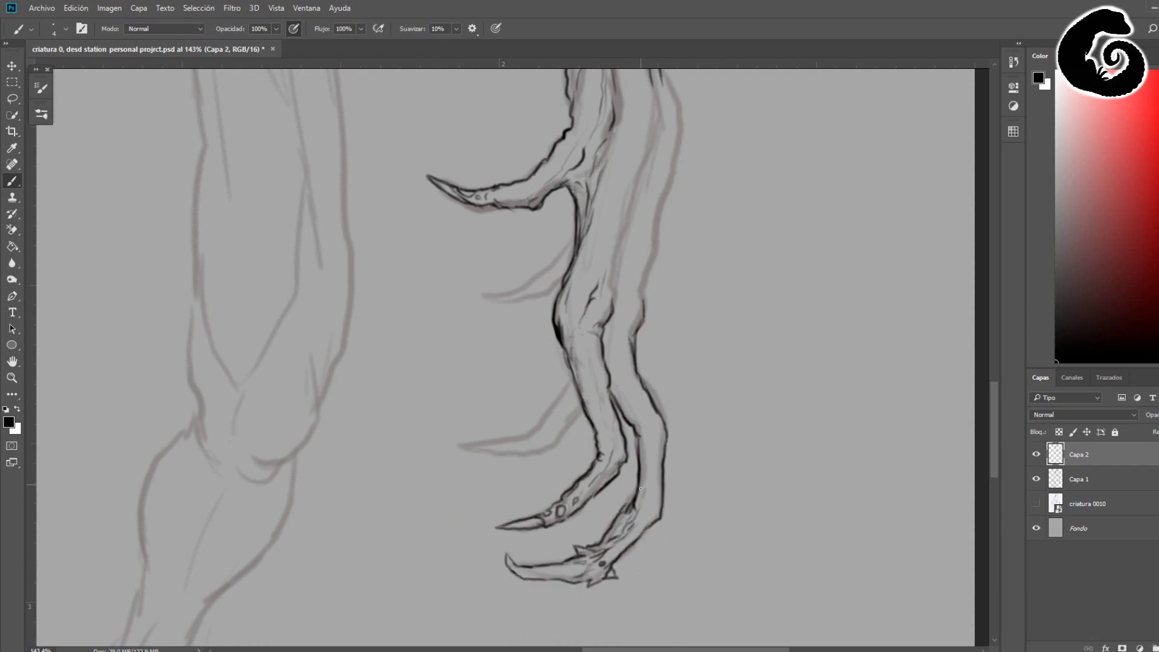
- Ink the shoulder and upper arm outlines with inner muscle lines
scroll(629, 182, up, 5)
drag(640, 308, 603, 591)
drag(694, 296, 742, 591)
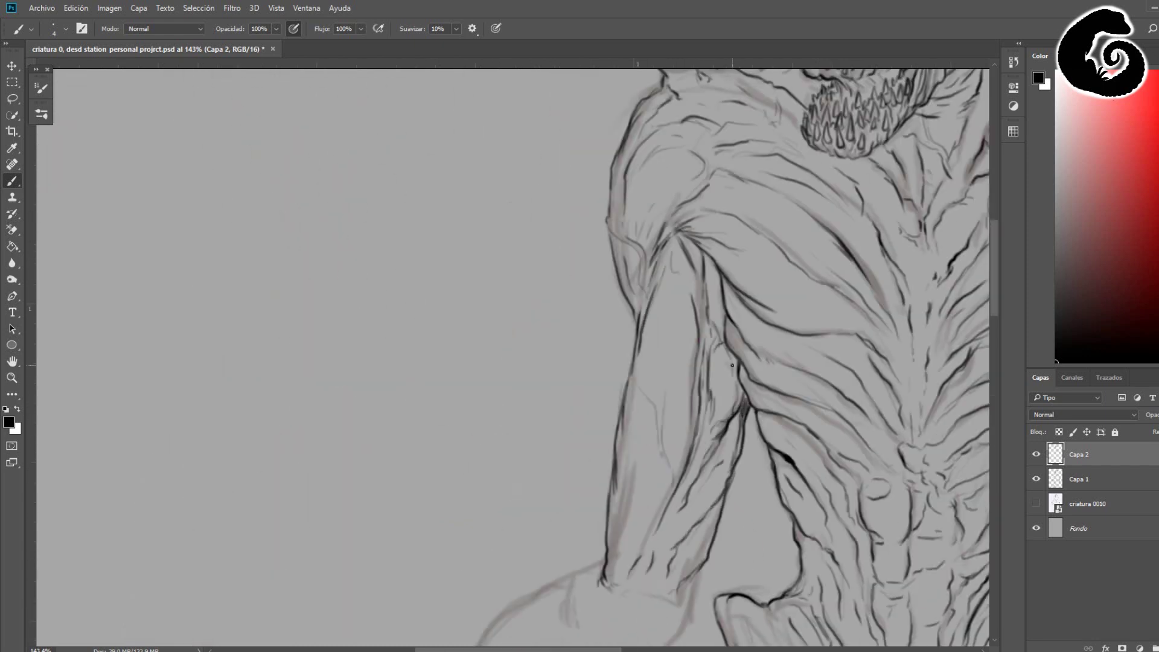
scroll(672, 248, up, 2)
mouse_move(597, 253)
mouse_down()
mouse_move(672, 249)
mouse_move(618, 341)
mouse_up()
drag(558, 239, 464, 326)
drag(595, 272, 583, 333)
- Ink the remaining arm and clawed hand outlines
drag(492, 410, 363, 574)
drag(356, 468, 284, 610)
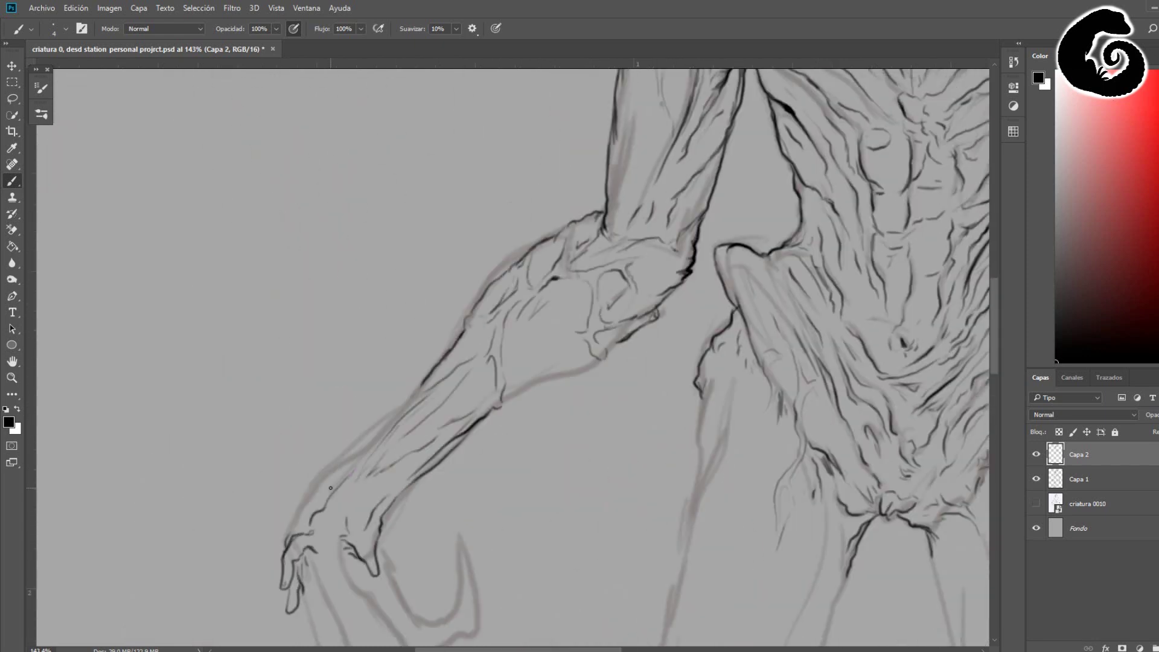
scroll(388, 440, down, 3)
drag(386, 236, 473, 346)
scroll(373, 382, down, 5)
scroll(362, 302, up, 3)
drag(305, 259, 483, 537)
drag(537, 365, 558, 513)
drag(426, 532, 484, 515)
scroll(485, 514, down, 1)
scroll(604, 362, right, 4)
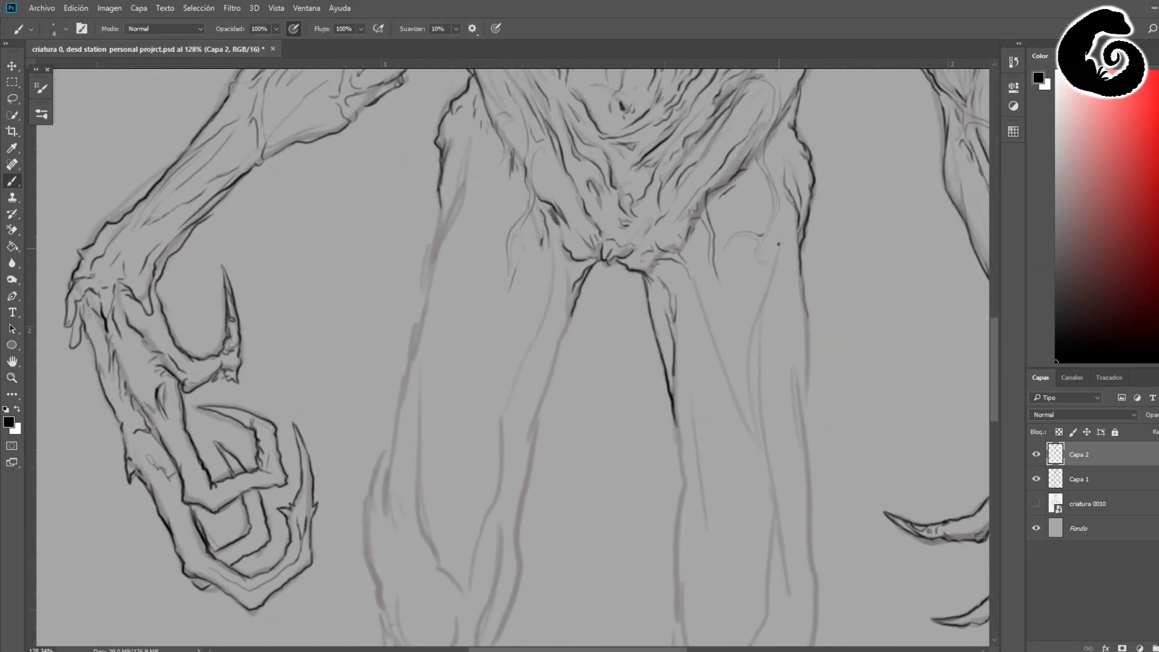
- Ink the leg contours, including the thigh, knee and calf outlines
drag(646, 314, 694, 615)
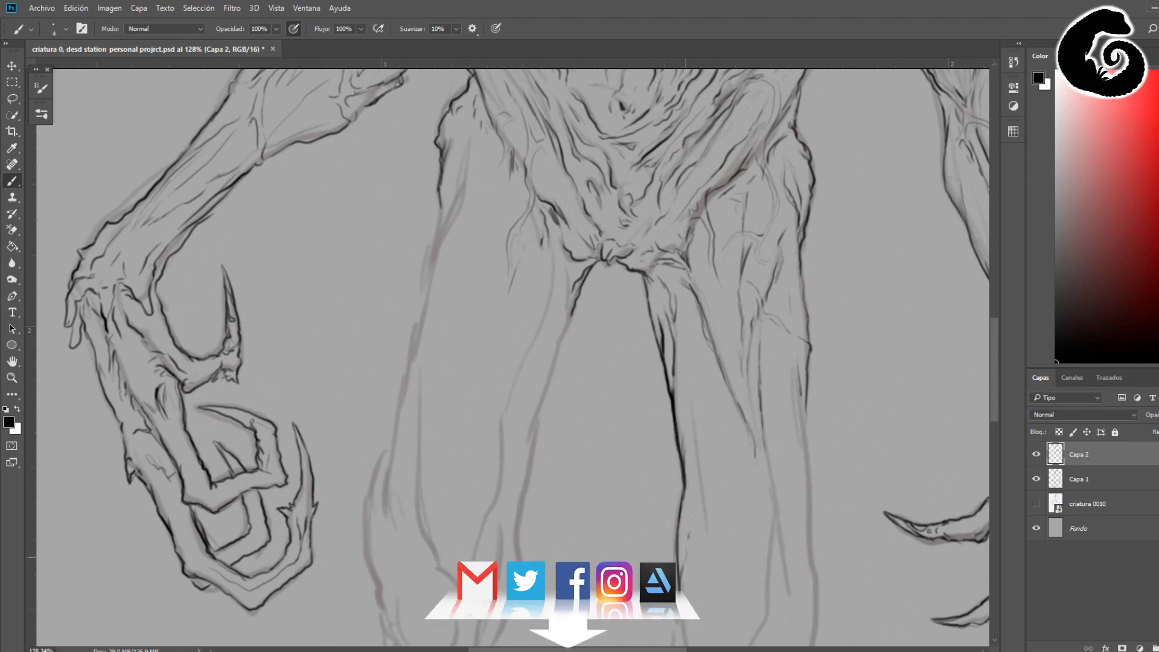
drag(806, 371, 803, 574)
scroll(724, 362, down, 5)
drag(785, 199, 811, 380)
scroll(656, 234, down, 3)
mouse_move(670, 254)
mouse_down()
mouse_move(688, 392)
mouse_move(612, 456)
mouse_up()
scroll(586, 409, down, 5)
- Warp the right foot's claws into shape and apply the transform
drag(670, 392, 695, 477)
key(ctrl+t)
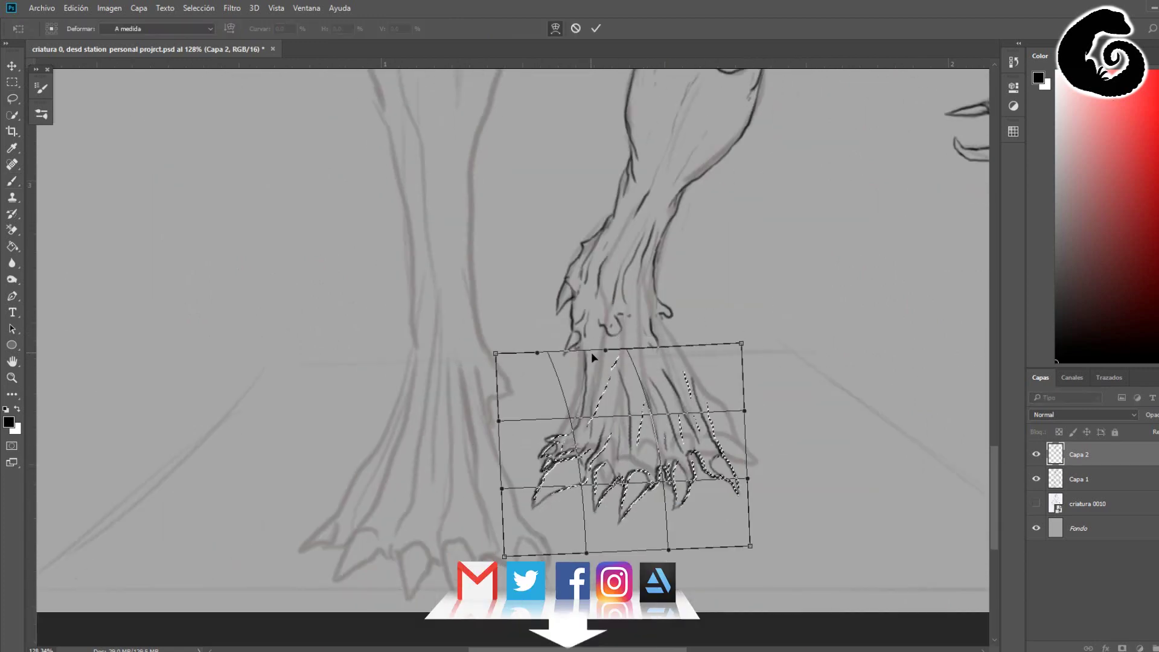
key(Return)
scroll(603, 363, down, 2)
- Ink the left leg's foot and toes
drag(492, 326, 552, 516)
drag(477, 254, 513, 434)
scroll(573, 359, down, 2)
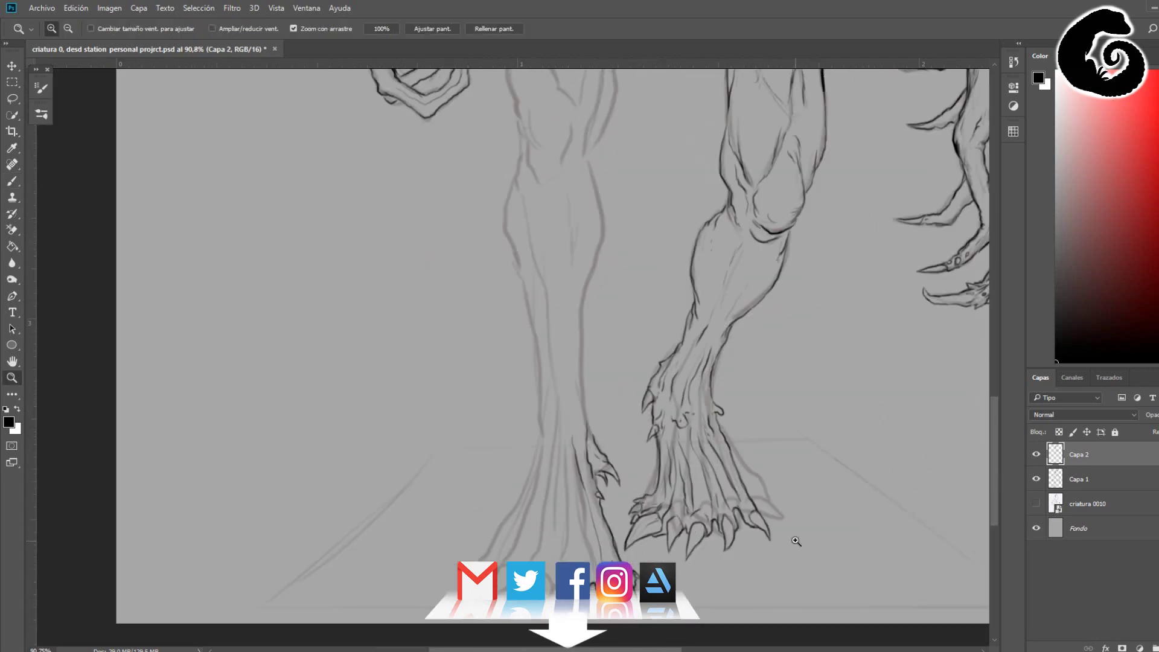
key(ctrl+t)
scroll(573, 360, up, 1)
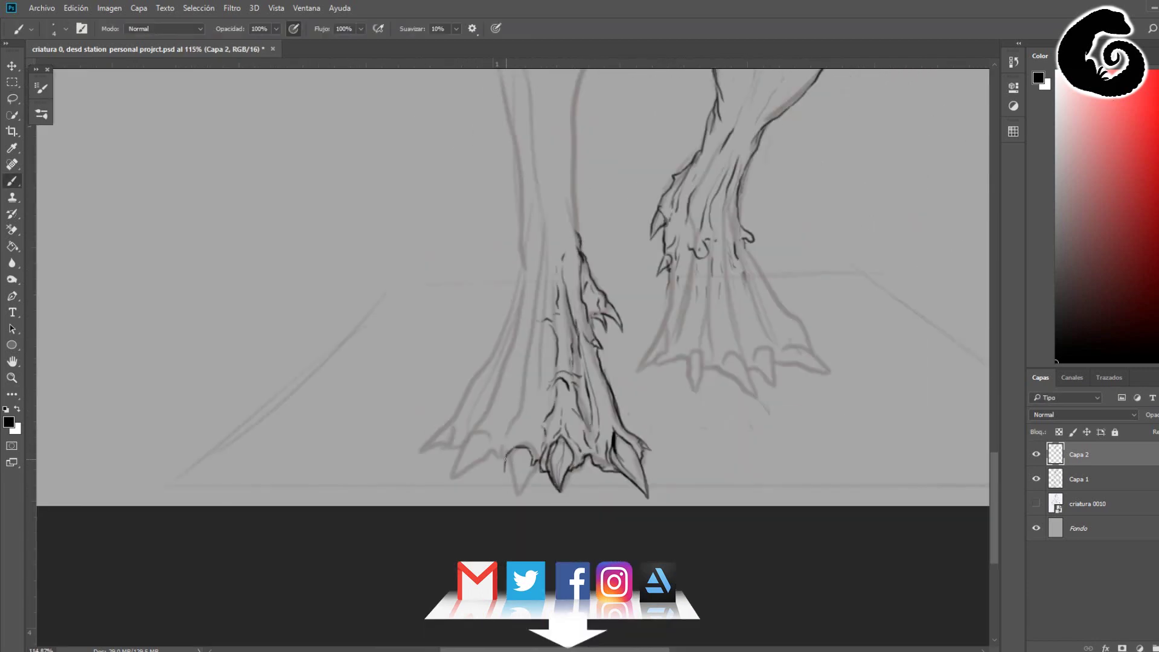
drag(516, 330, 454, 479)
scroll(544, 362, up, 2)
scroll(543, 362, up, 6)
- Outline the second knee and remaining legs, then zoom out and show the brush presets
drag(495, 143, 486, 224)
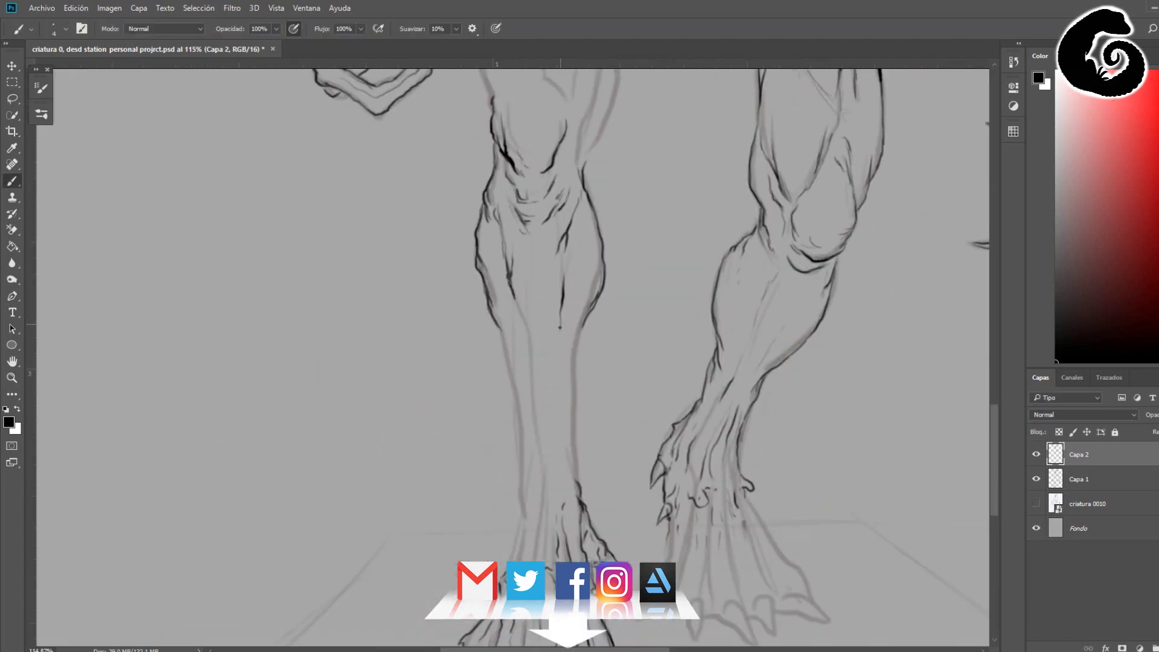
drag(560, 327, 519, 543)
scroll(559, 362, down, 3)
drag(718, 398, 749, 501)
scroll(604, 362, up, 8)
drag(501, 465, 523, 468)
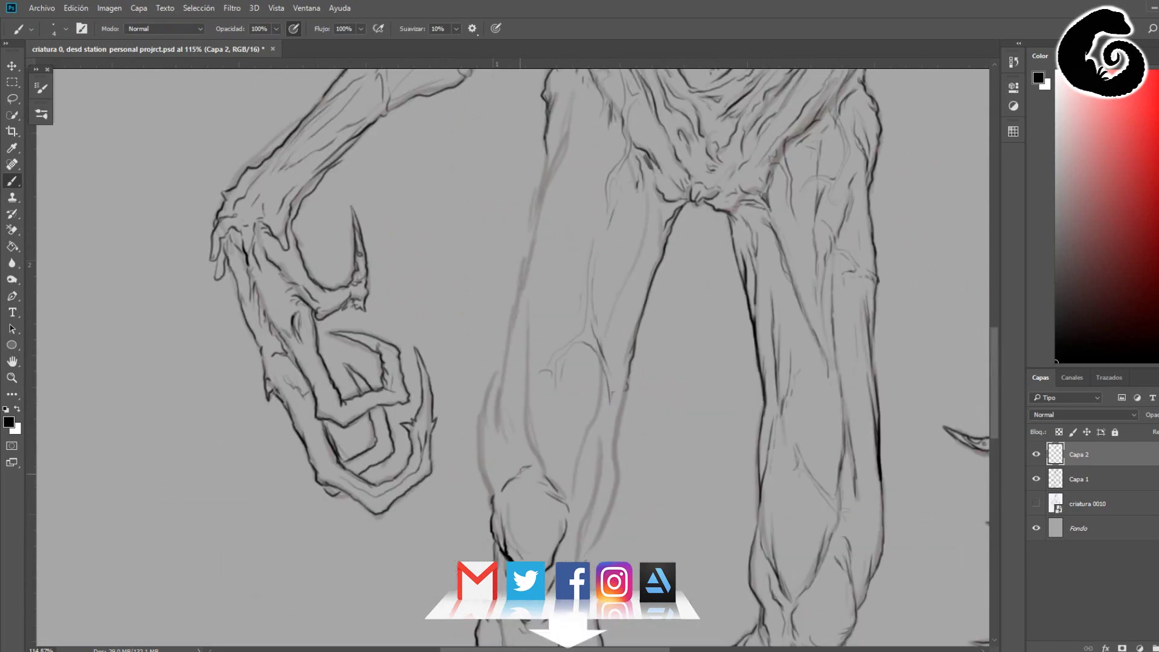
drag(525, 272, 544, 471)
key(z)
key(ctrl+shift+x)
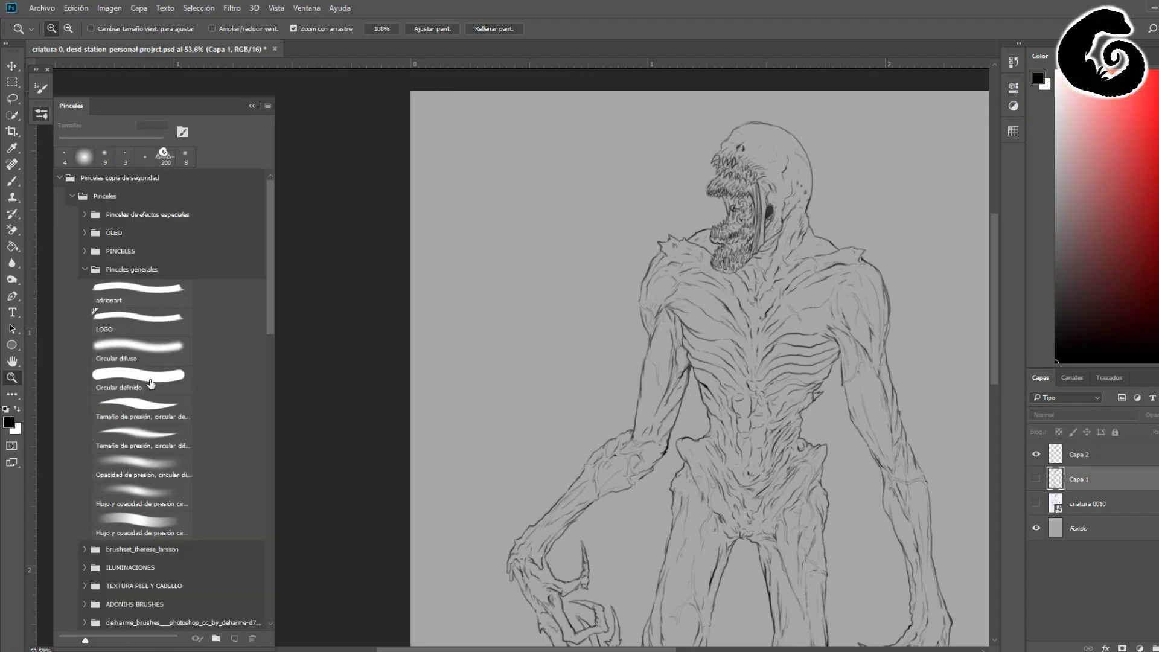
- Trace salmon outline strokes along the arms and down the waist
scroll(484, 404, down, 10)
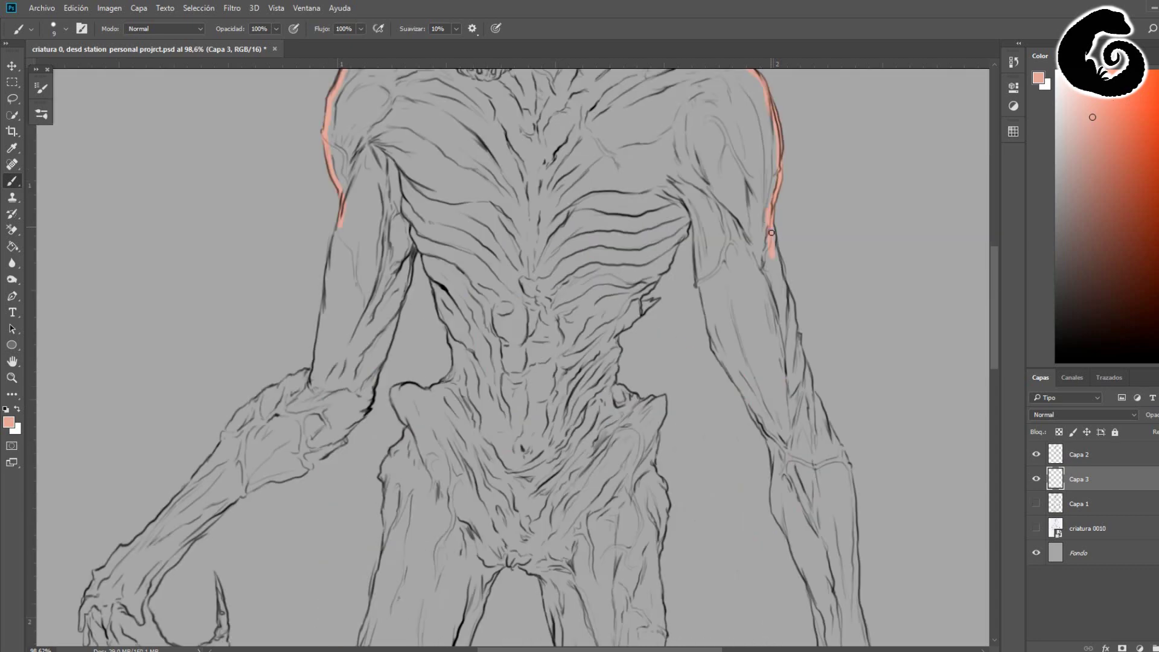
drag(769, 230, 851, 645)
drag(689, 223, 615, 423)
mouse_move(413, 229)
mouse_down()
mouse_move(244, 493)
mouse_move(90, 588)
mouse_up()
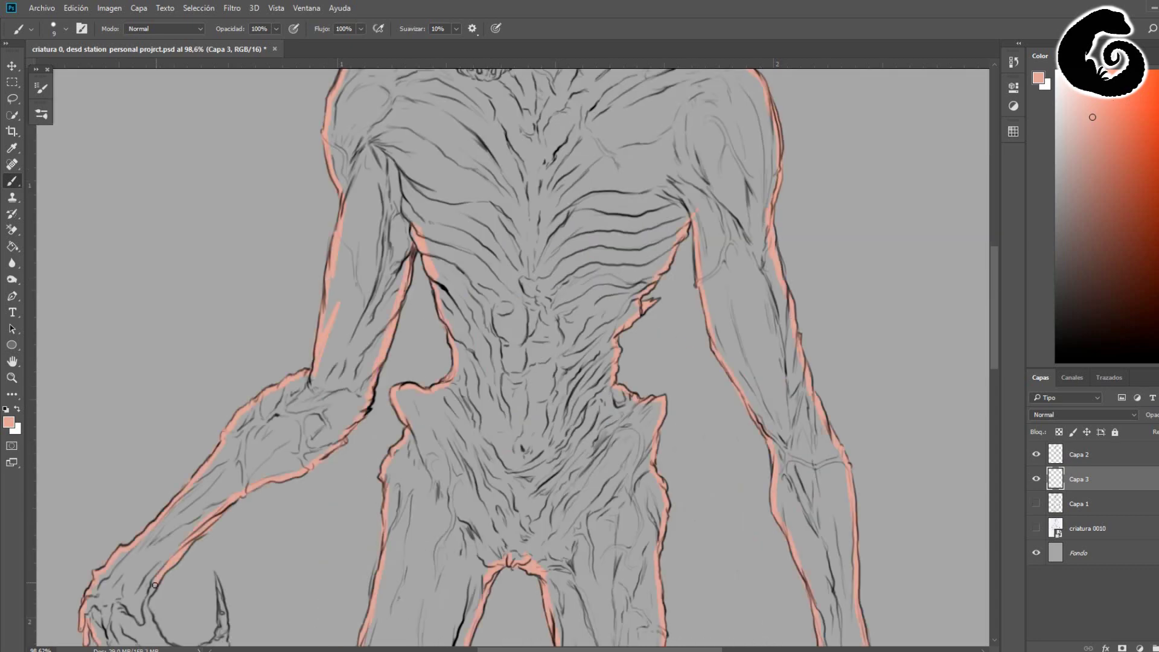
scroll(90, 588, down, 10)
- Trace salmon edges along the claws, legs and feet
drag(219, 115, 181, 199)
drag(175, 205, 207, 247)
drag(190, 343, 271, 235)
drag(724, 296, 827, 157)
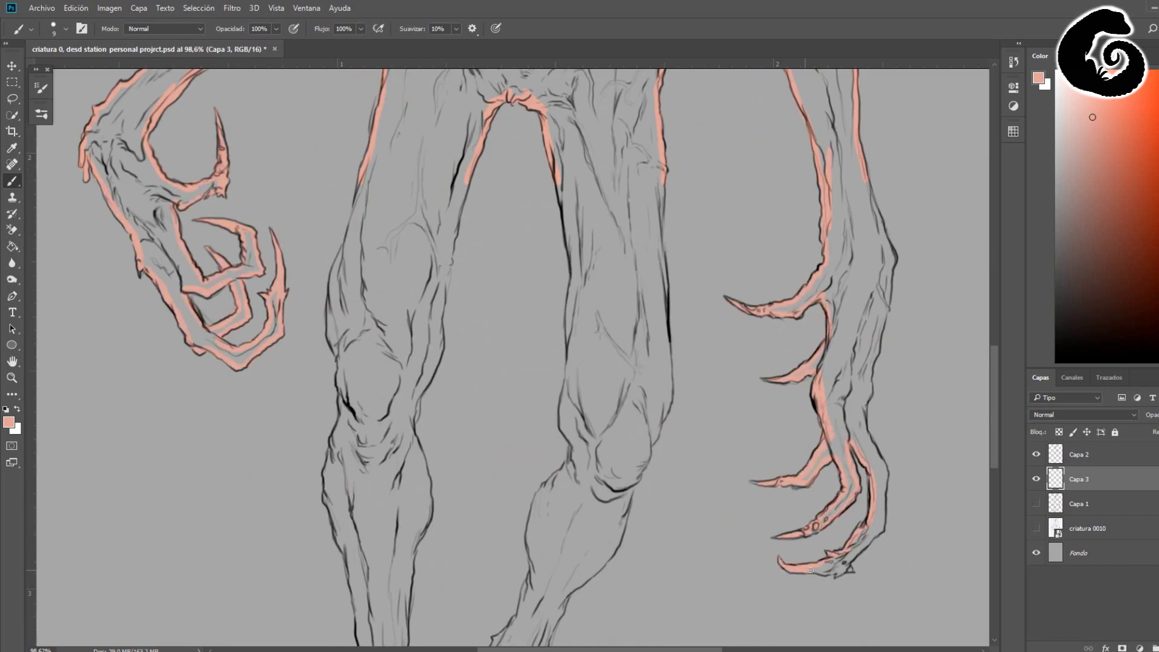
drag(778, 561, 882, 356)
- Fill the body with flat salmon colour and toggle Capa 2 to check it
scroll(543, 362, up, 1)
drag(362, 235, 329, 645)
drag(550, 200, 551, 531)
scroll(551, 531, down, 10)
drag(482, 501, 561, 284)
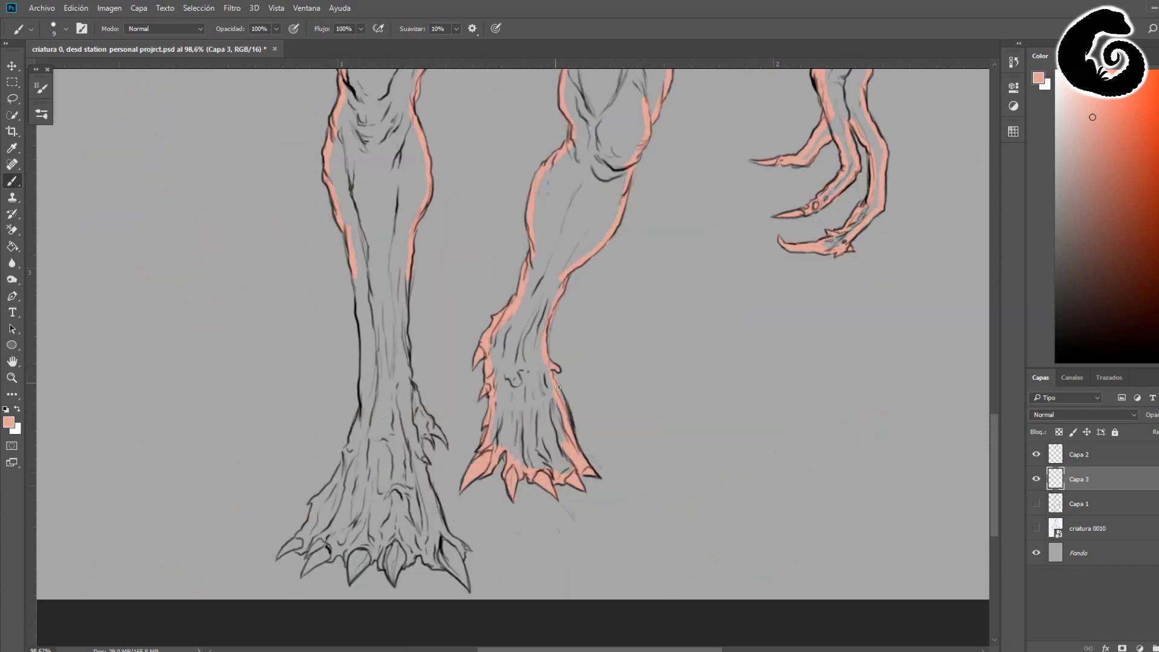
drag(284, 555, 465, 579)
drag(417, 544, 458, 386)
scroll(543, 362, up, 10)
click(1036, 454)
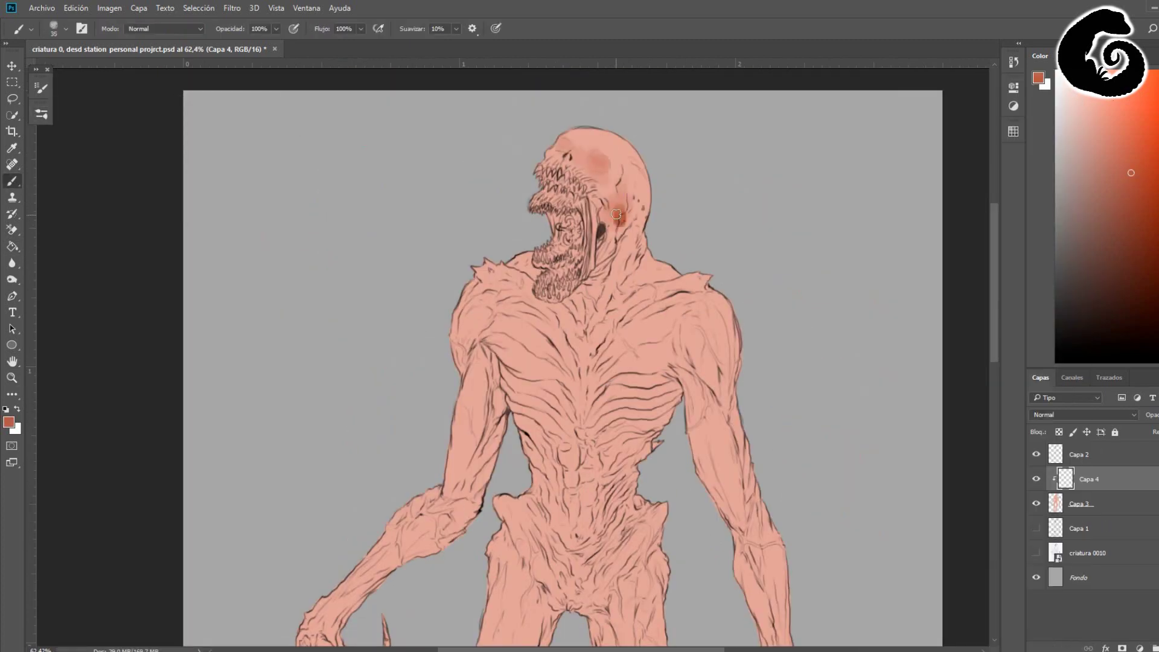
- Shade the chest, right shoulder and abdomen with darker reddish tones
mouse_move(639, 284)
mouse_down()
mouse_move(673, 330)
mouse_move(739, 531)
mouse_up()
scroll(724, 422, down, 5)
scroll(724, 423, down, 3)
scroll(574, 230, up, 6)
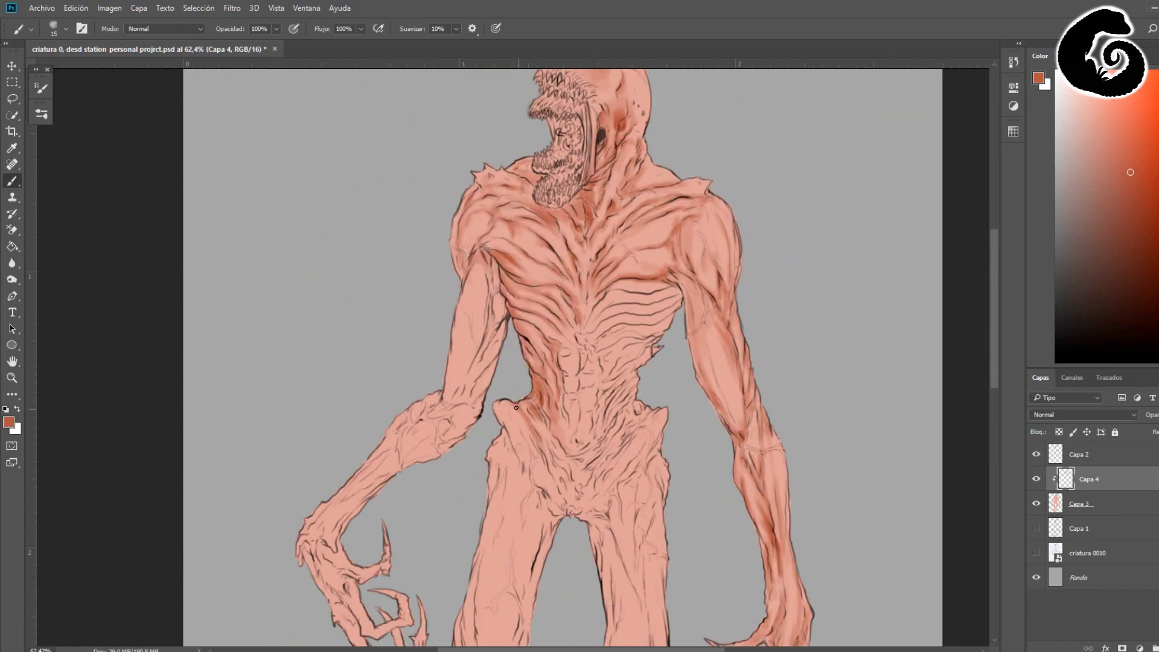
mouse_move(576, 373)
mouse_down()
mouse_move(640, 302)
mouse_move(639, 434)
mouse_up()
drag(991, 352, 992, 337)
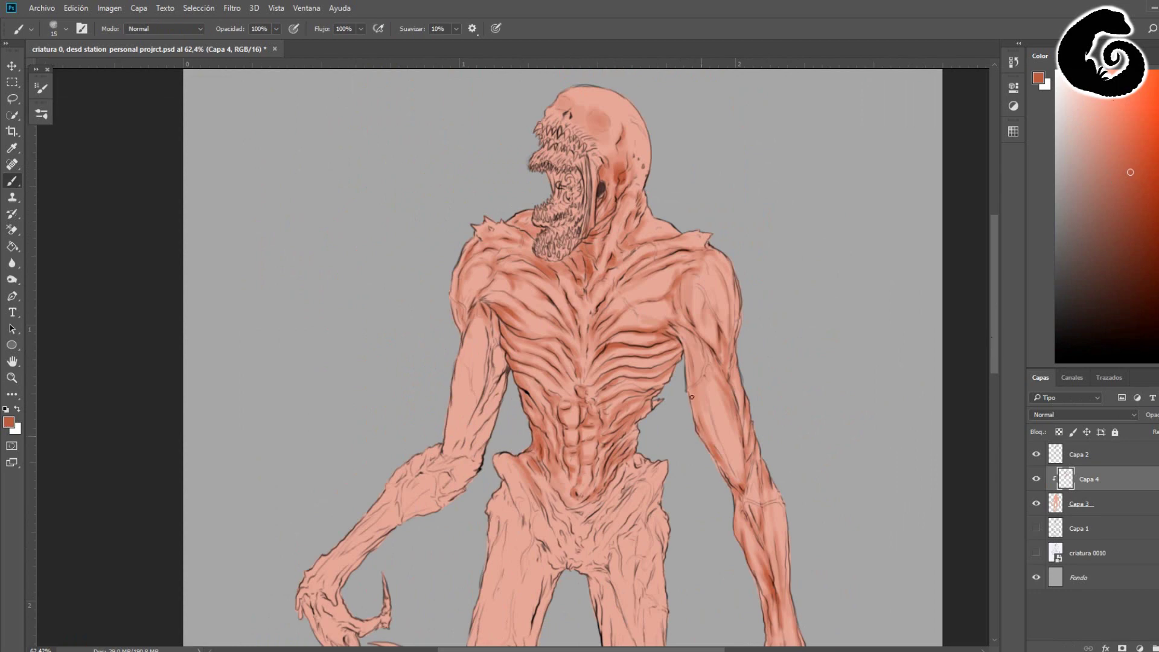
drag(573, 477, 640, 579)
- Add darker red-brown shading along the arms and legs
scroll(603, 423, down, 5)
drag(603, 289, 652, 483)
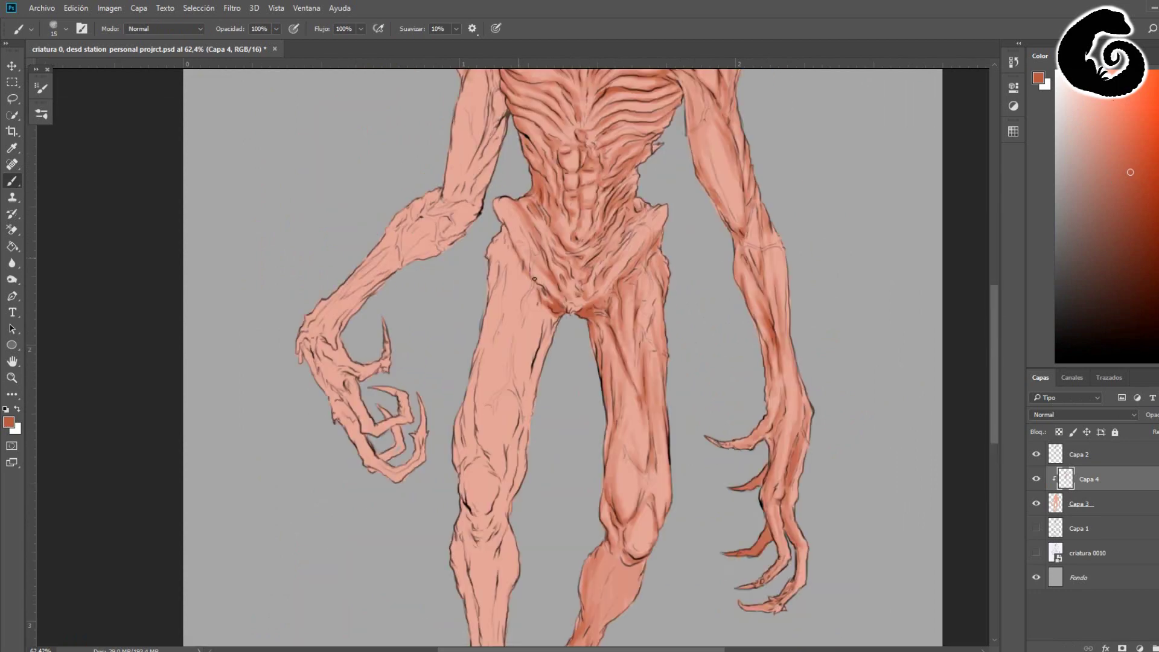
mouse_move(535, 279)
mouse_down()
mouse_move(492, 369)
mouse_move(477, 513)
mouse_up()
scroll(477, 459, down, 5)
scroll(453, 432, up, 9)
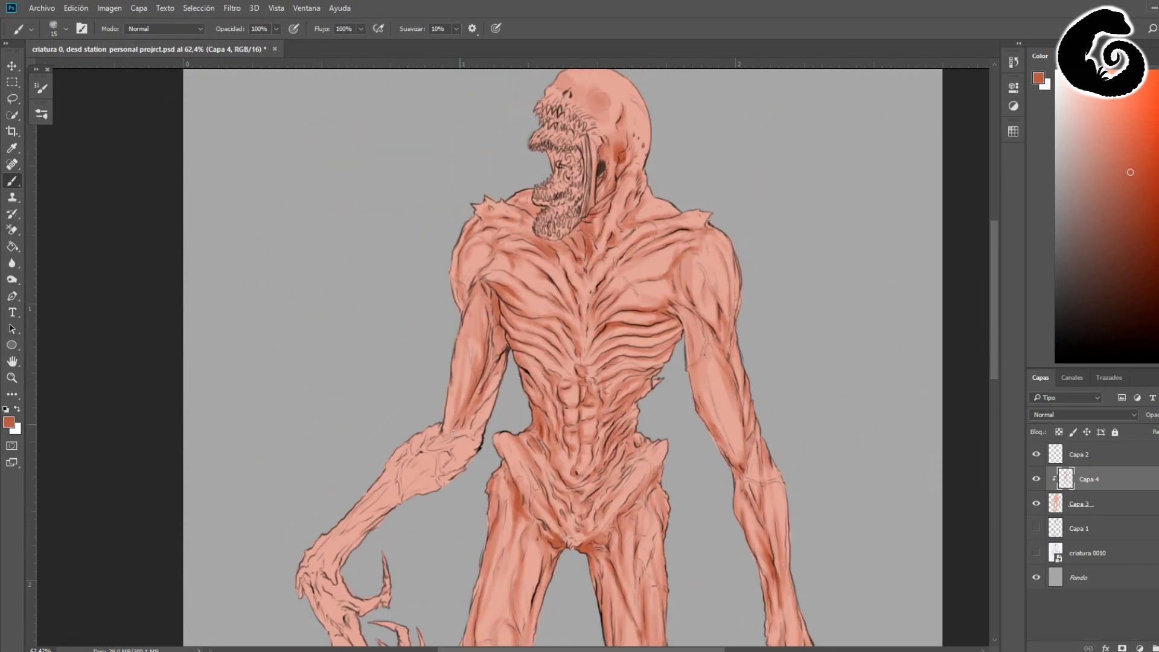
drag(452, 432, 362, 531)
scroll(374, 423, down, 5)
scroll(375, 422, up, 7)
- Paint a brighter red into the open mouth and around the head
click(1114, 140)
mouse_move(561, 229)
mouse_down()
mouse_move(564, 356)
mouse_move(579, 290)
mouse_up()
drag(543, 253, 555, 356)
scroll(571, 301, down, 5)
scroll(571, 302, up, 5)
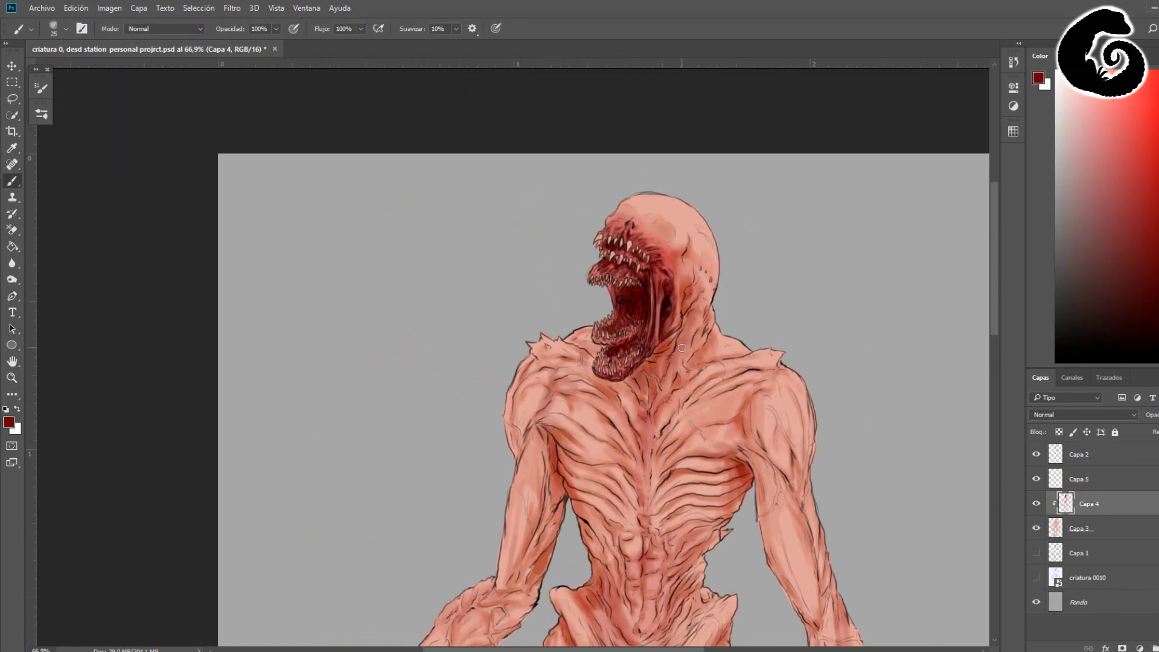
- Darken the mouth interior and the neck shadow under the jaw in dark red
scroll(636, 219, down, 5)
scroll(636, 219, down, 5)
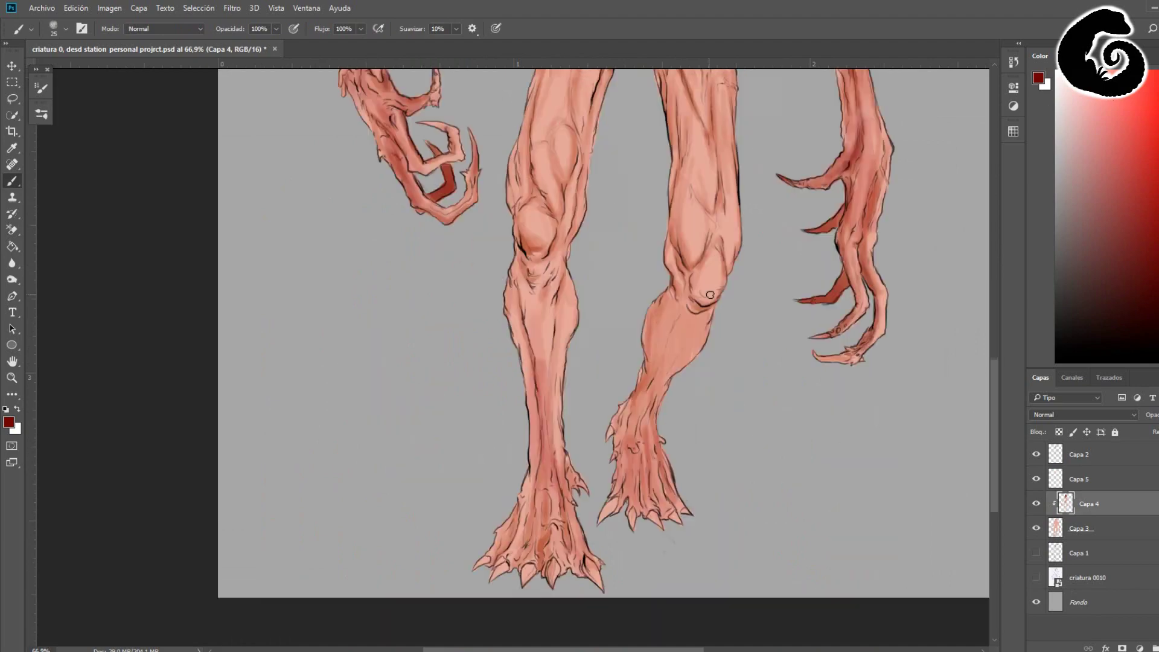
scroll(636, 218, up, 8)
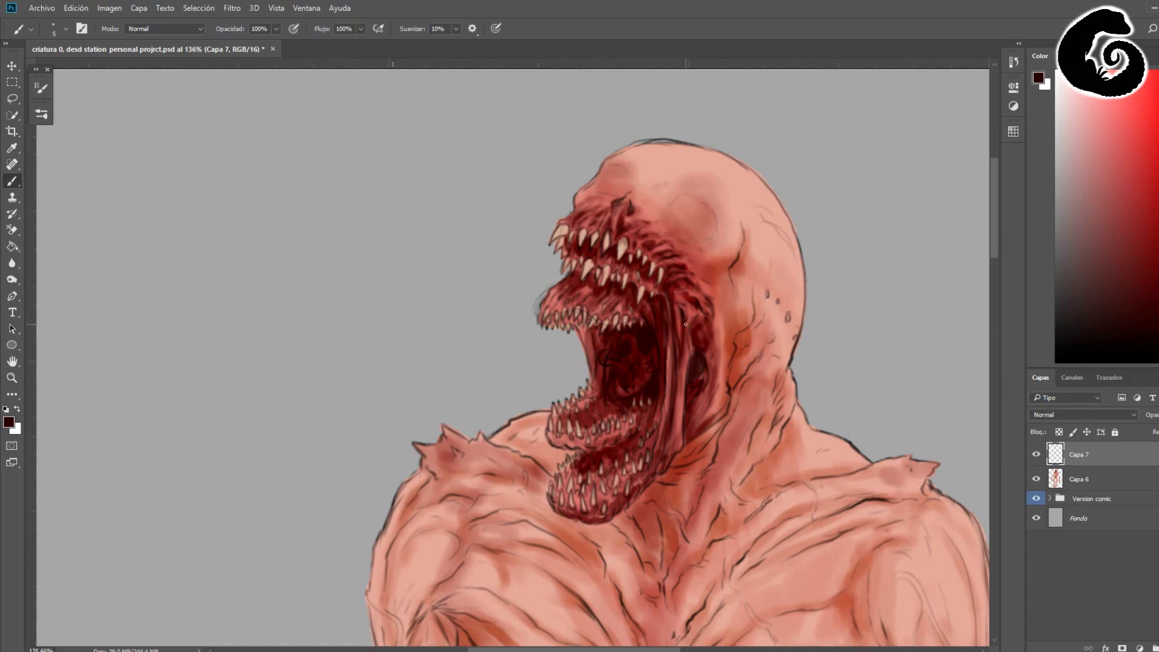
drag(597, 438, 676, 436)
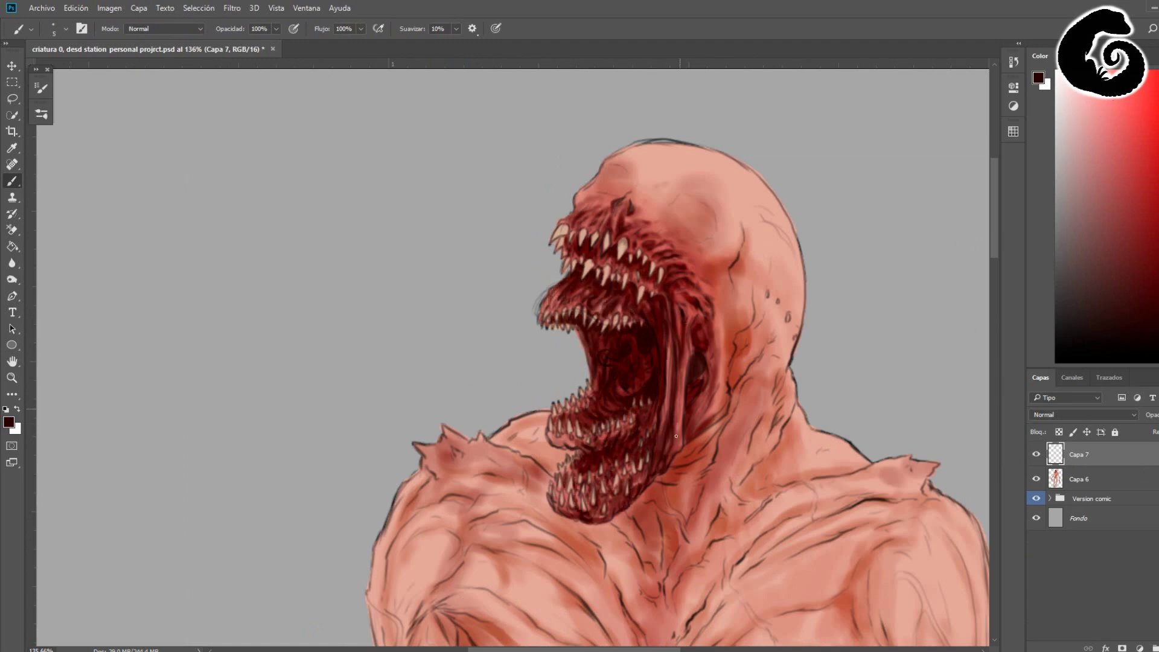
scroll(708, 361, up, 3)
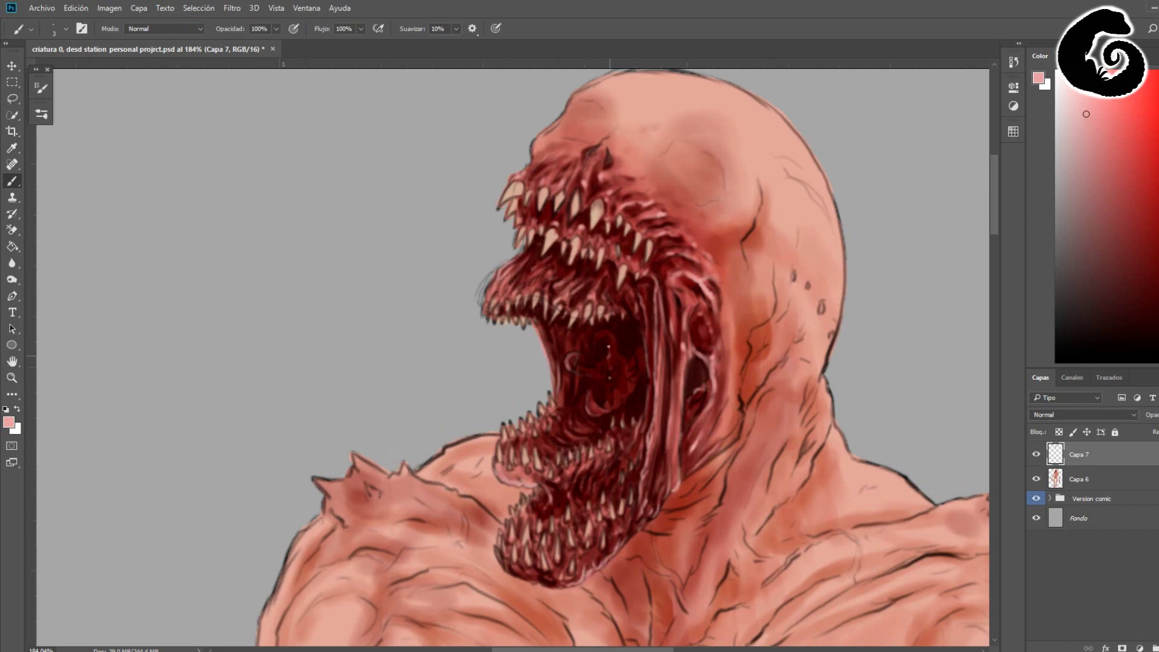
drag(668, 495, 681, 296)
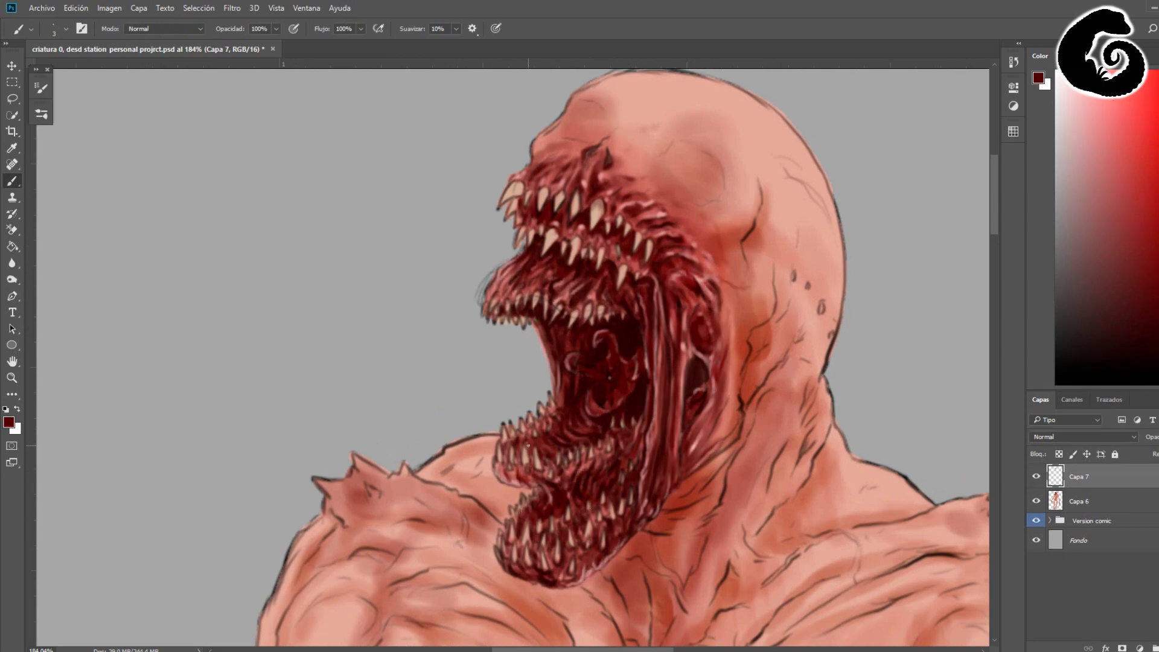
drag(731, 426, 718, 392)
scroll(719, 393, up, 1)
mouse_move(742, 338)
mouse_down()
mouse_move(761, 229)
mouse_move(658, 302)
mouse_move(640, 435)
mouse_up()
- Paint dark red shadow down the neck to where it meets the shoulder
scroll(746, 487, down, 10)
drag(639, 296, 585, 410)
scroll(740, 398, up, 6)
drag(740, 397, 719, 507)
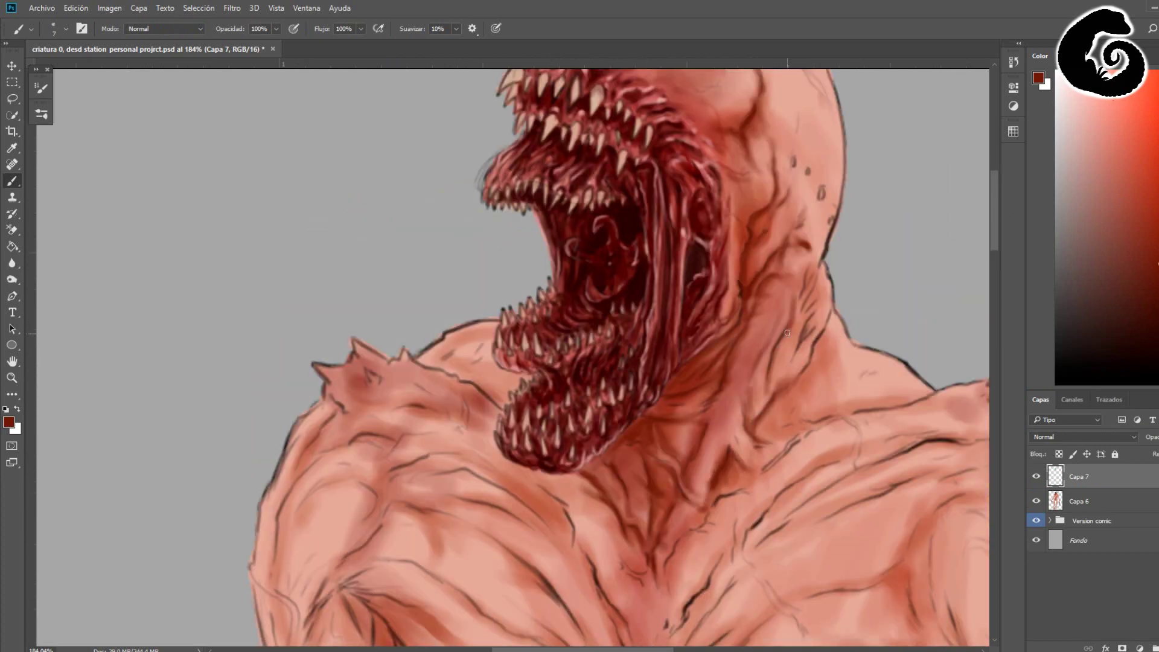
scroll(740, 397, down, 3)
drag(806, 193, 806, 296)
scroll(740, 362, right, 3)
drag(573, 411, 722, 318)
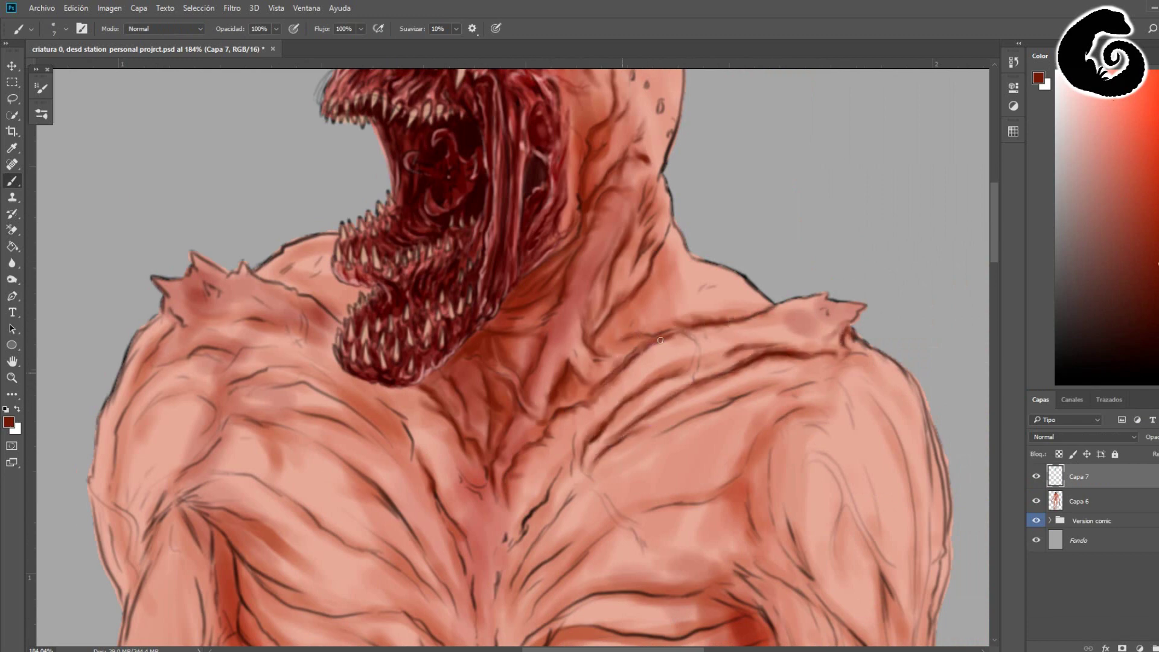
- Add dark red shading across the shoulder muscles near the neck
scroll(729, 321, down, 10)
mouse_move(729, 321)
mouse_down()
mouse_move(784, 242)
mouse_move(513, 404)
mouse_up()
drag(501, 344, 483, 477)
mouse_move(574, 363)
mouse_down()
mouse_move(718, 353)
mouse_move(649, 374)
mouse_up()
scroll(481, 405, down, 1)
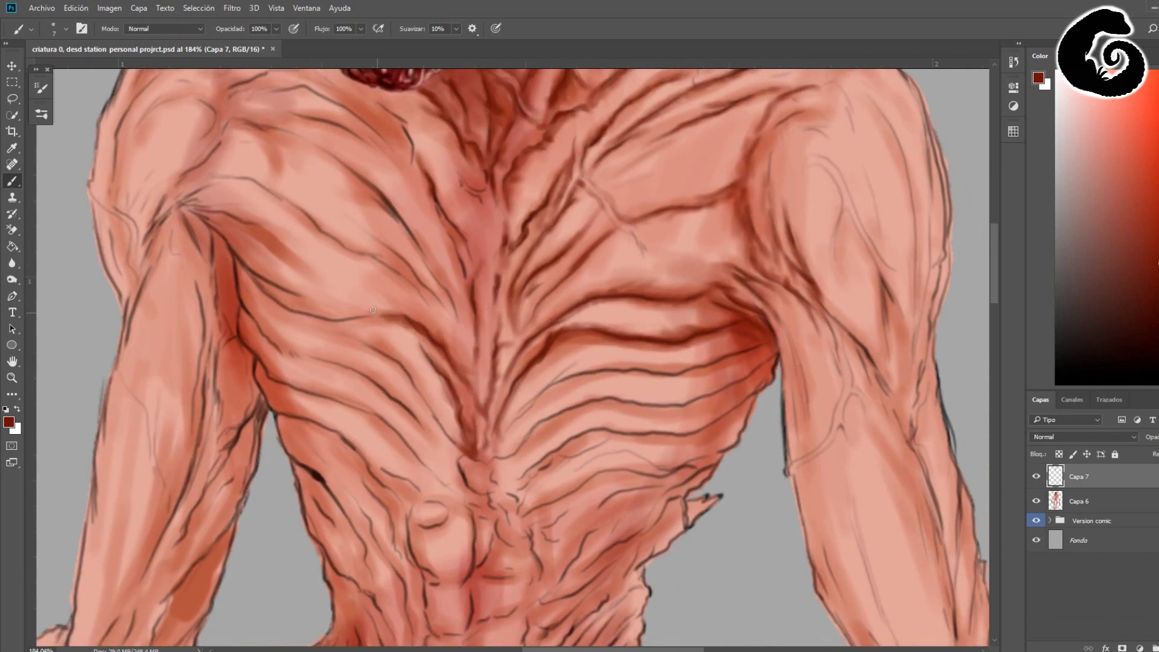
scroll(393, 363, up, 11)
scroll(393, 362, left, 3)
- Shade the left shoulder, upper chest and left pectoral with dark red strokes
drag(354, 361, 392, 423)
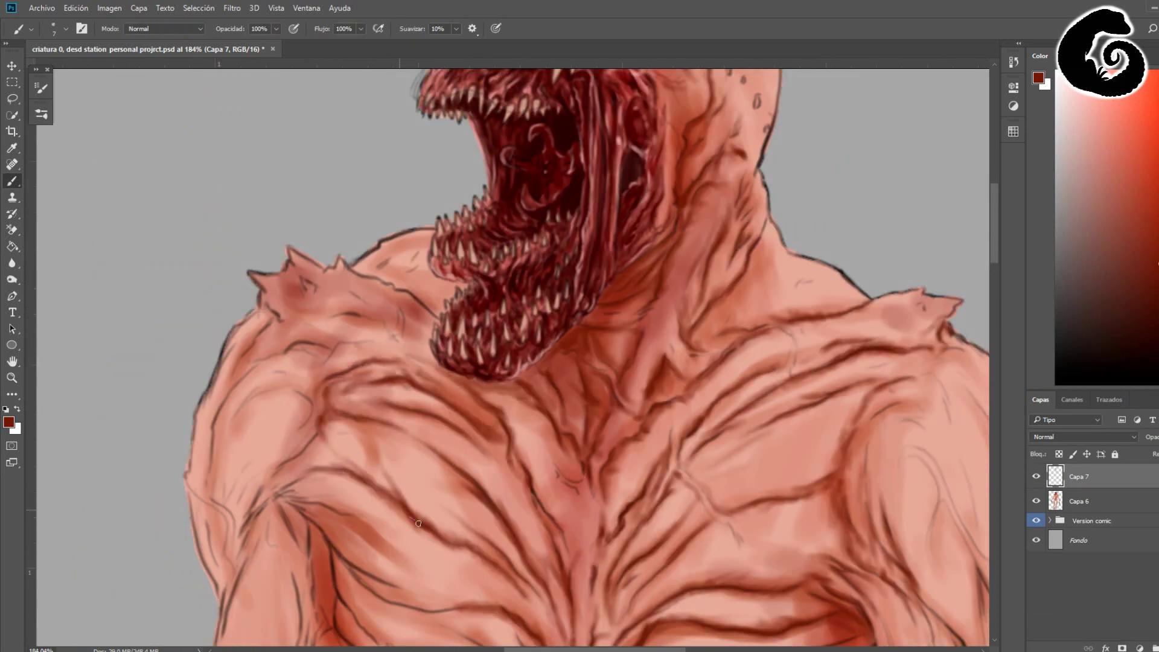
drag(290, 501, 416, 591)
drag(422, 272, 278, 326)
drag(392, 338, 283, 363)
mouse_move(223, 380)
mouse_down()
mouse_move(308, 489)
mouse_move(241, 573)
mouse_up()
drag(259, 368, 208, 552)
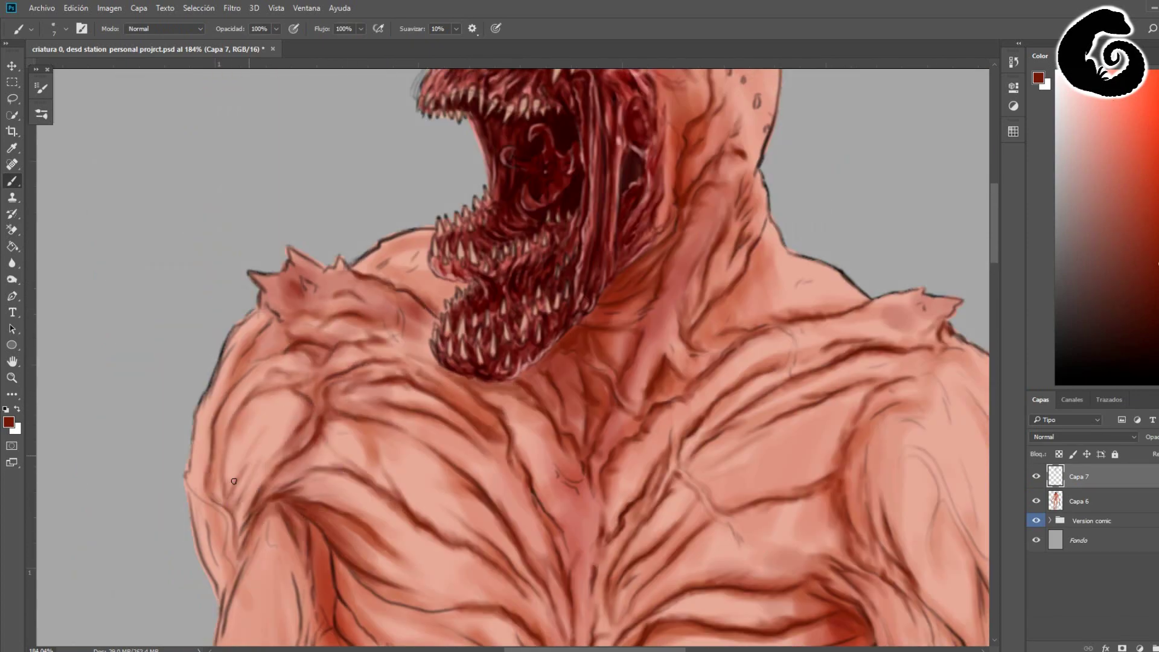
drag(275, 320, 205, 586)
drag(465, 259, 356, 296)
- Add dark red sinew strokes across the centre of the chest
scroll(362, 422, down, 15)
drag(555, 453, 442, 308)
drag(430, 217, 480, 347)
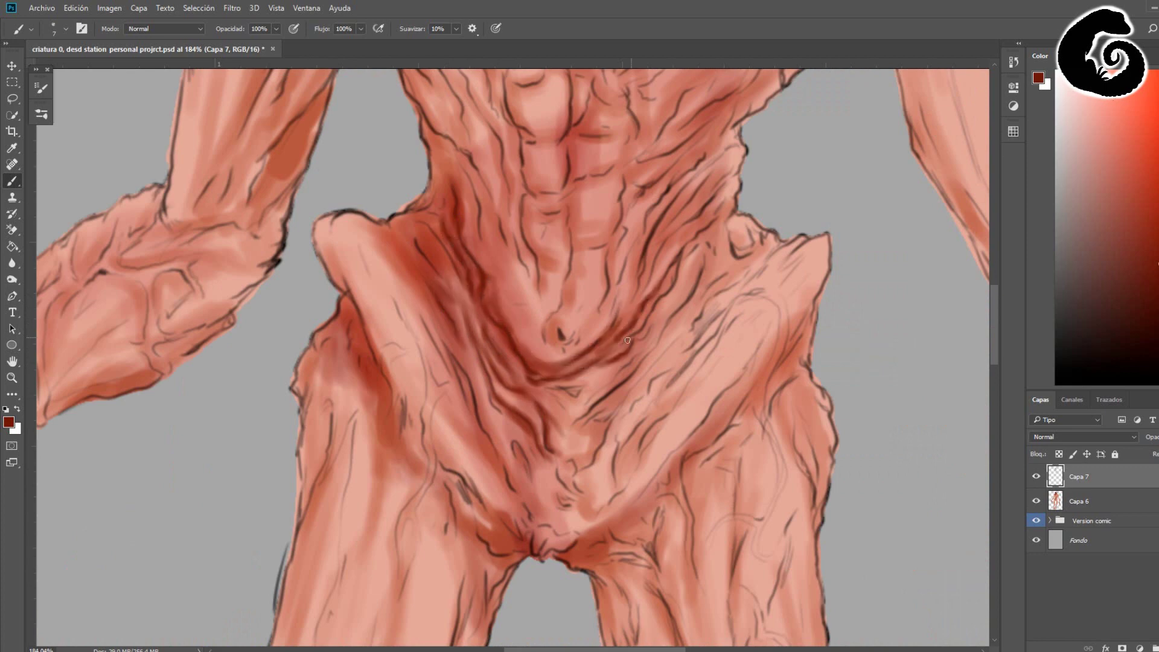
drag(663, 282, 512, 374)
drag(736, 175, 616, 341)
scroll(579, 338, up, 10)
drag(589, 283, 553, 356)
mouse_move(628, 320)
mouse_down()
mouse_move(533, 407)
mouse_move(459, 299)
mouse_up()
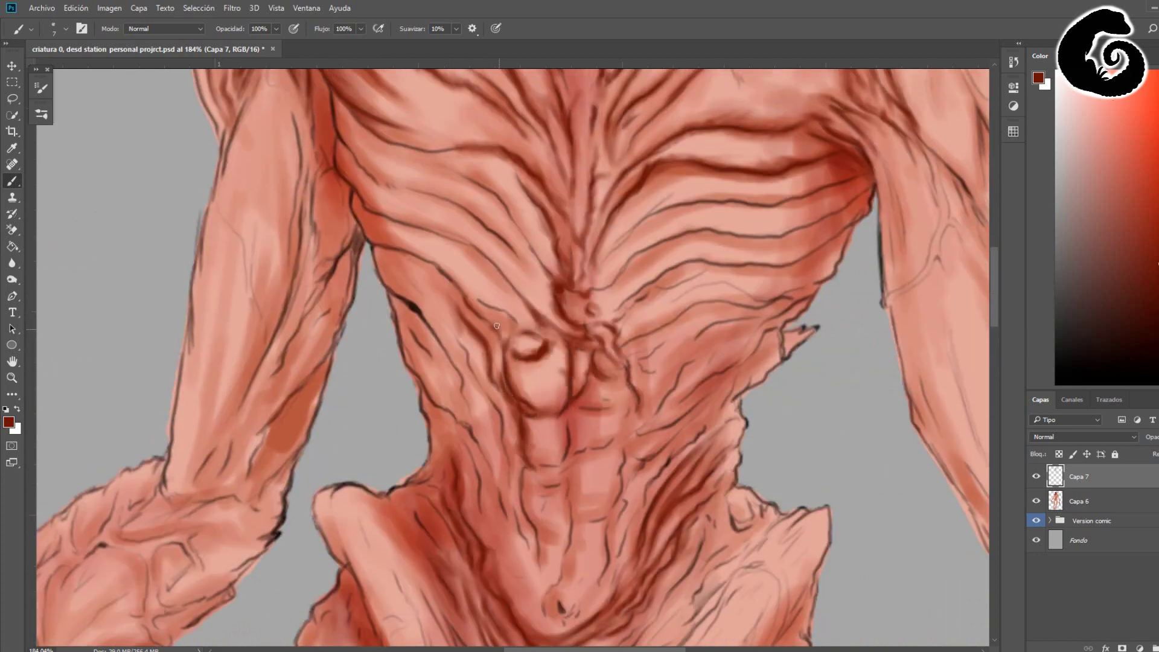
- Darken the left rib grooves and left abdomen with dark red shadows
drag(386, 247, 483, 410)
drag(416, 266, 510, 347)
drag(489, 398, 513, 501)
drag(447, 410, 513, 555)
drag(410, 320, 483, 470)
drag(996, 325, 996, 352)
- Layer more dark red strokes over the upper torso and left ribs
mouse_move(616, 230)
mouse_down()
mouse_move(537, 320)
mouse_move(558, 338)
mouse_up()
drag(718, 223, 586, 422)
drag(733, 191, 628, 338)
mouse_move(658, 220)
mouse_down()
mouse_move(707, 159)
mouse_move(640, 242)
mouse_up()
scroll(640, 241, up, 6)
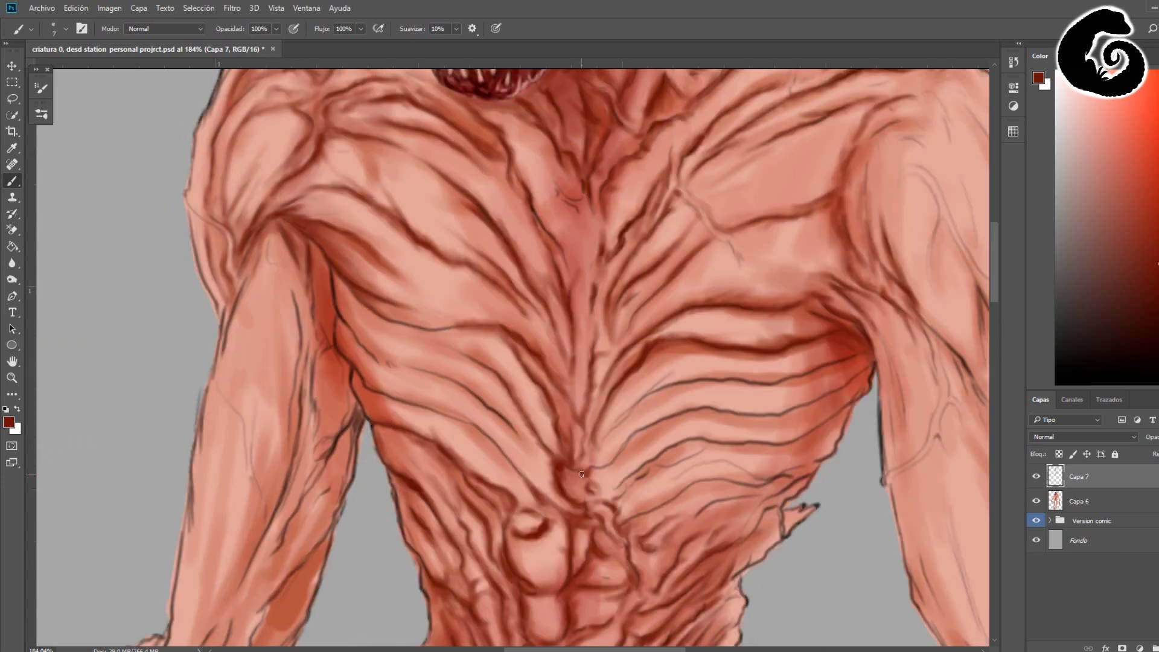
drag(417, 344, 538, 459)
drag(338, 274, 483, 404)
drag(362, 371, 528, 486)
drag(839, 362, 611, 470)
- Darken the right-side rib contours and right abdomen in dark red
drag(778, 401, 609, 474)
mouse_move(869, 362)
mouse_down()
mouse_move(776, 441)
mouse_move(601, 492)
mouse_up()
drag(748, 430, 640, 477)
drag(761, 464, 615, 522)
drag(818, 456, 691, 525)
drag(996, 271, 996, 307)
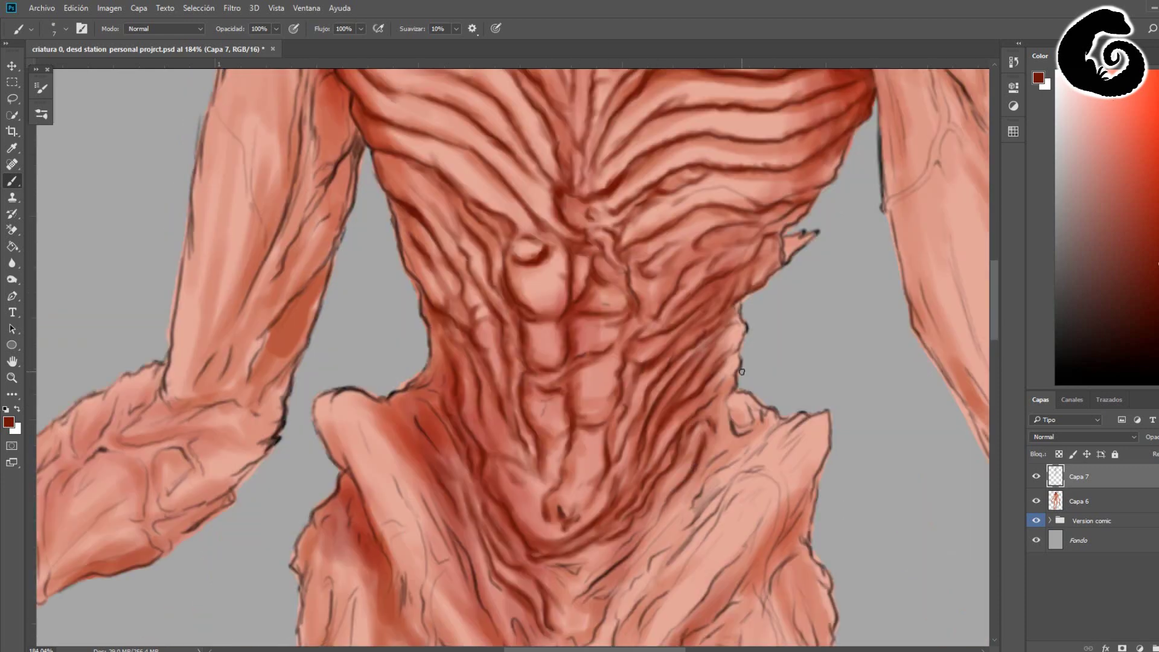
- Add dark red shading across the lower abdomen, hips and groin
drag(465, 326, 417, 471)
drag(519, 486, 435, 603)
scroll(435, 422, down, 5)
drag(573, 423, 471, 356)
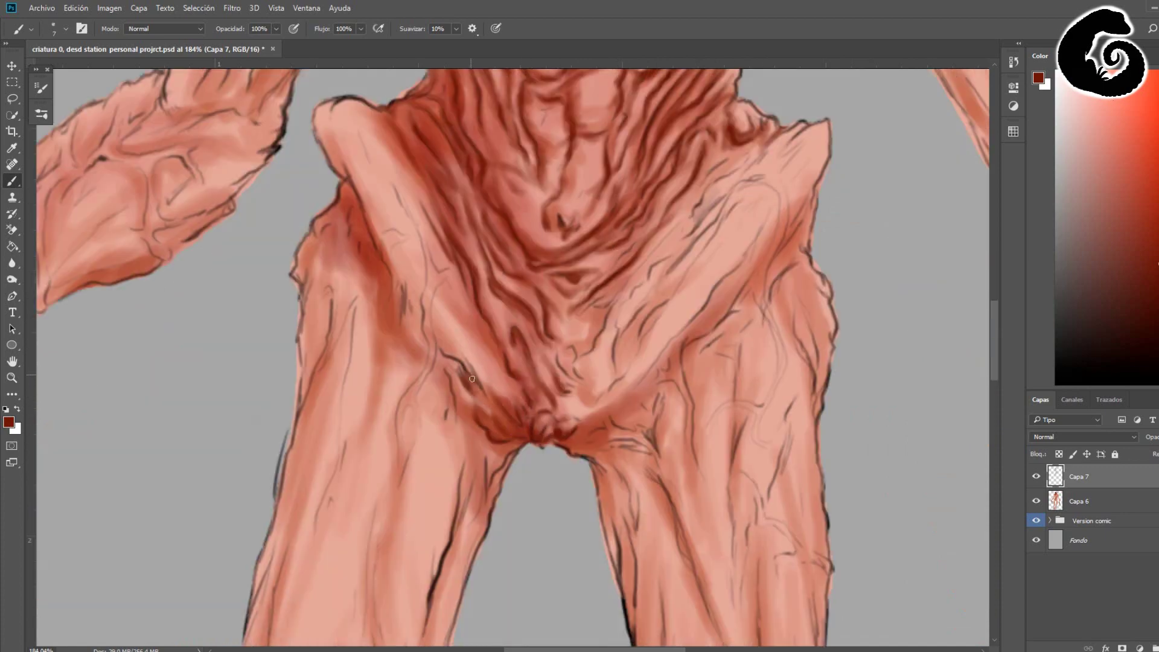
mouse_move(458, 223)
mouse_down()
mouse_move(434, 365)
mouse_move(341, 184)
mouse_up()
mouse_move(655, 220)
mouse_down()
mouse_move(561, 402)
mouse_move(462, 283)
mouse_up()
scroll(514, 362, up, 5)
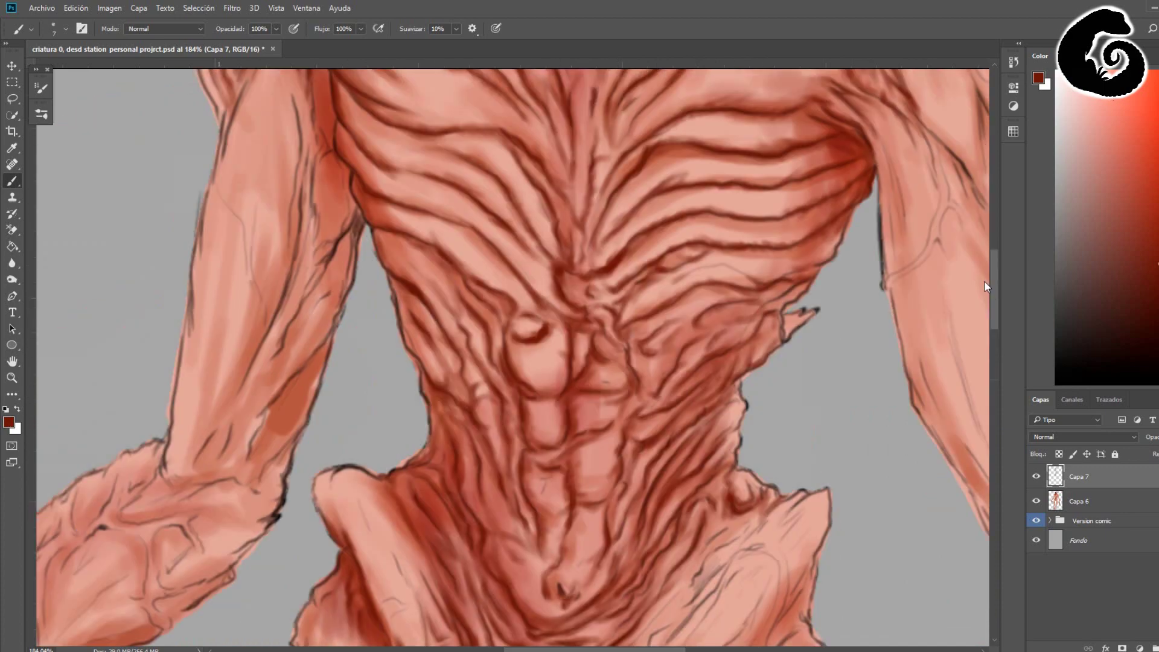
scroll(513, 362, down, 3)
drag(676, 387, 656, 475)
scroll(656, 474, down, 3)
scroll(770, 415, up, 2)
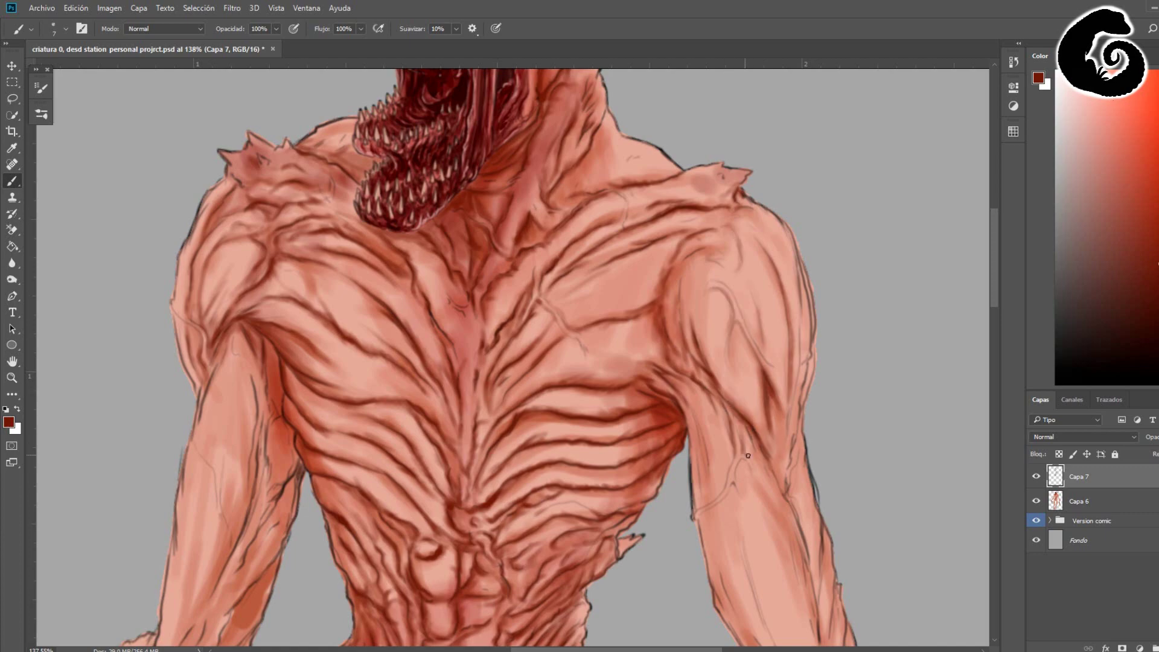
- Shade the right forearm from elbow toward wrist with dark red strokes
scroll(747, 456, down, 3)
drag(805, 284, 812, 434)
drag(827, 254, 845, 544)
drag(755, 350, 779, 543)
scroll(866, 217, down, 5)
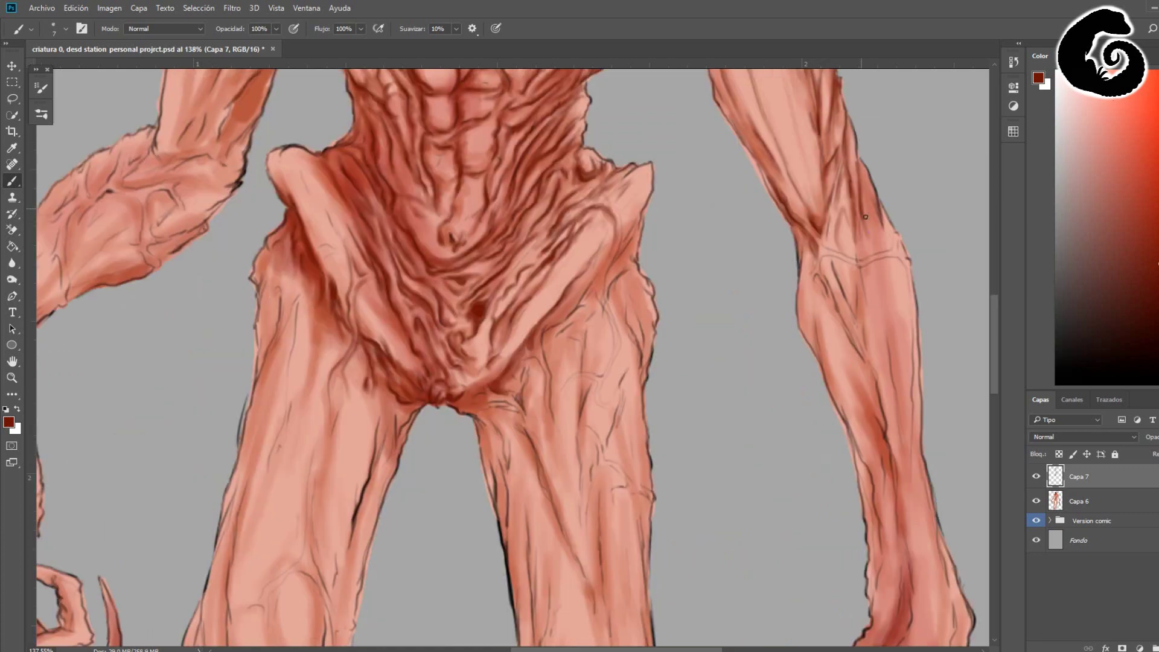
drag(865, 216, 845, 381)
drag(809, 259, 875, 465)
mouse_move(887, 284)
mouse_down()
mouse_move(912, 483)
mouse_move(881, 616)
mouse_up()
drag(936, 501, 909, 634)
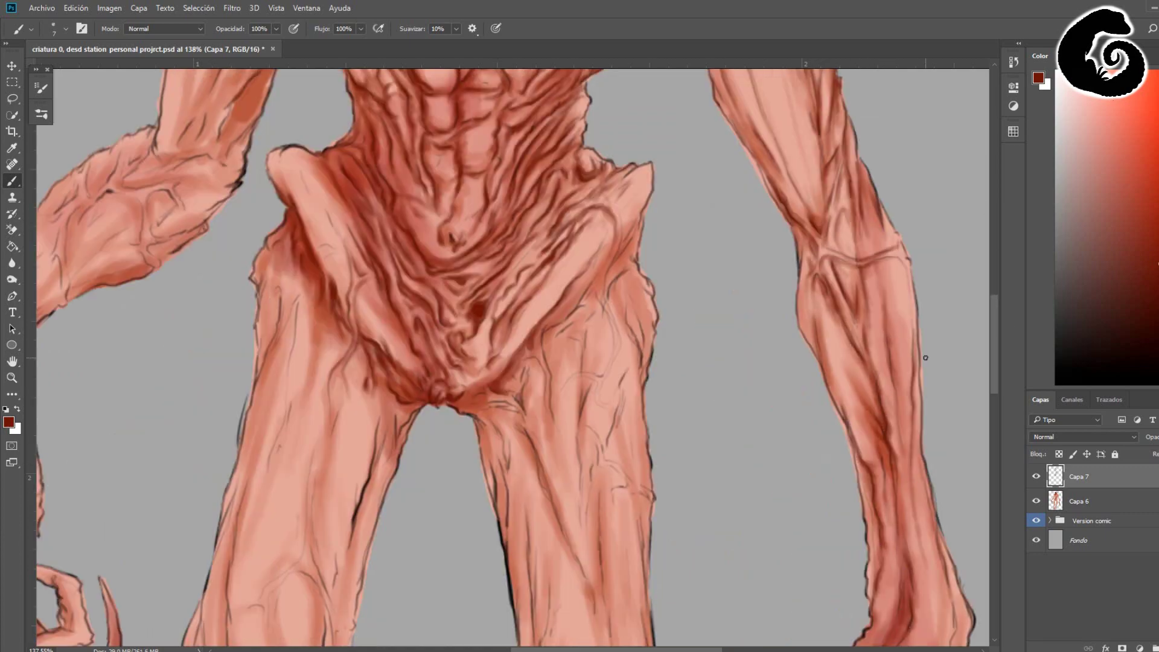
scroll(926, 358, down, 5)
- Add further dark red strokes along the lower arm and wrist
drag(924, 320, 911, 501)
scroll(912, 433, down, 3)
drag(918, 344, 869, 446)
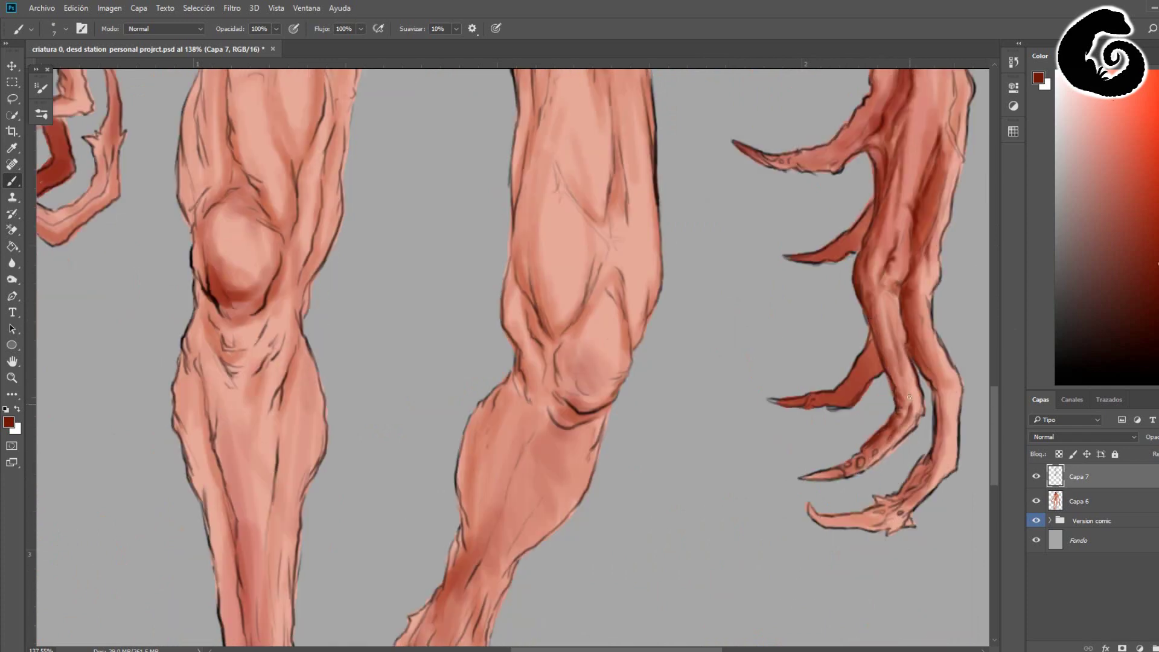
drag(882, 362, 772, 402)
drag(869, 199, 778, 257)
drag(929, 362, 938, 464)
scroll(938, 465, up, 5)
scroll(938, 464, up, 5)
scroll(938, 464, left, 5)
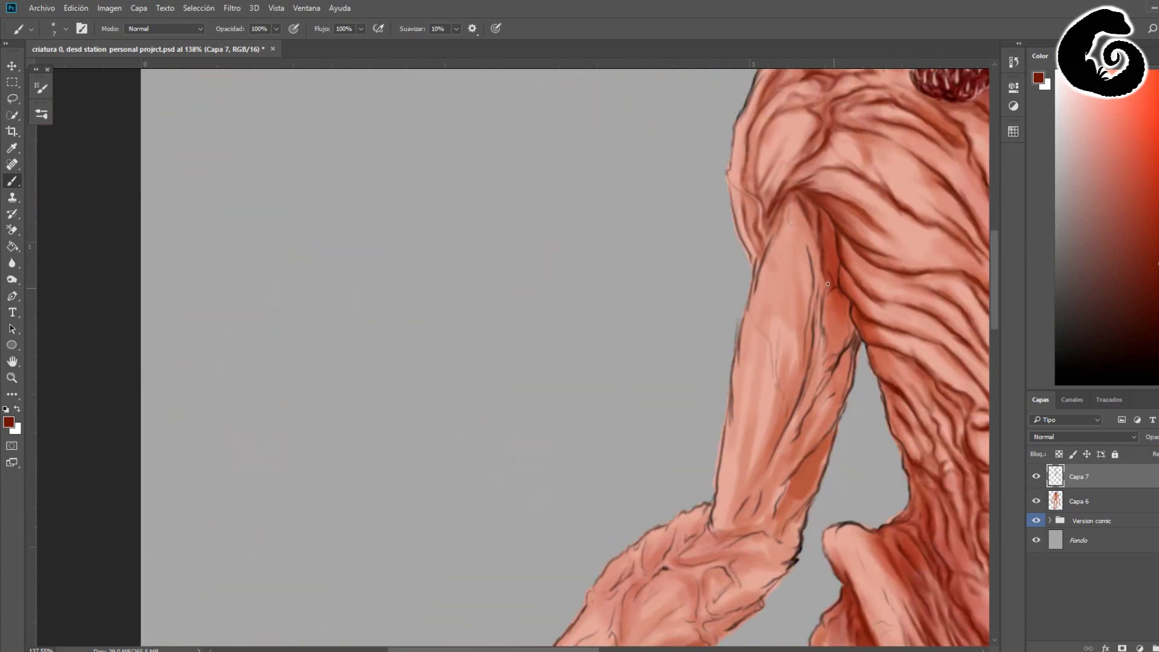
- Paint dark red shading strokes down the upper arm and elbow
drag(839, 211, 845, 423)
drag(815, 284, 742, 497)
drag(785, 212, 743, 362)
drag(827, 434, 748, 525)
scroll(754, 423, down, 5)
drag(737, 193, 646, 254)
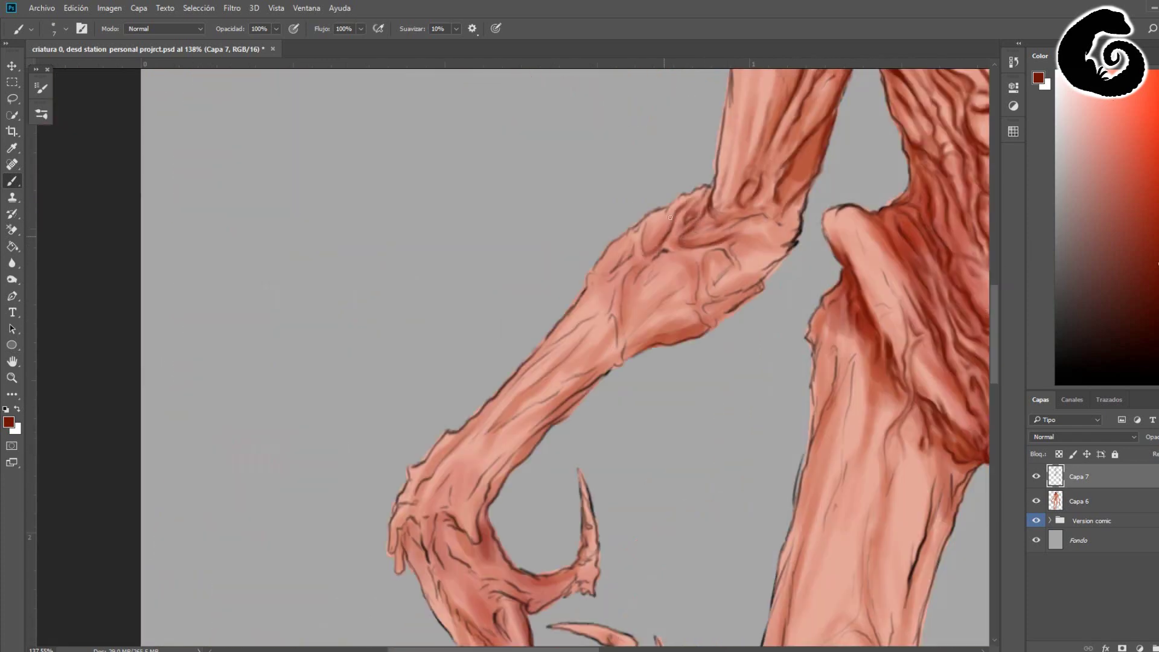
drag(779, 242, 634, 295)
mouse_move(639, 229)
mouse_down()
mouse_move(624, 359)
mouse_move(543, 381)
mouse_up()
drag(604, 356, 471, 519)
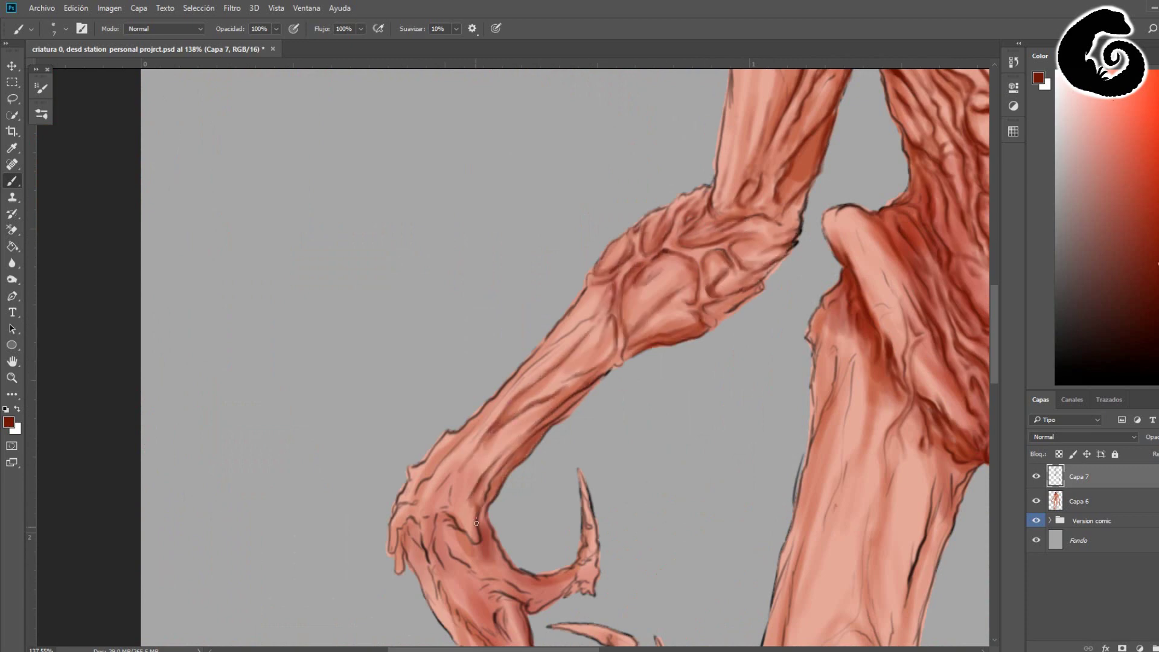
- Shade the clawed hand, fingers and claws in dark red
scroll(991, 341, down, 1)
scroll(991, 341, down, 3)
drag(579, 230, 477, 362)
drag(447, 326, 531, 465)
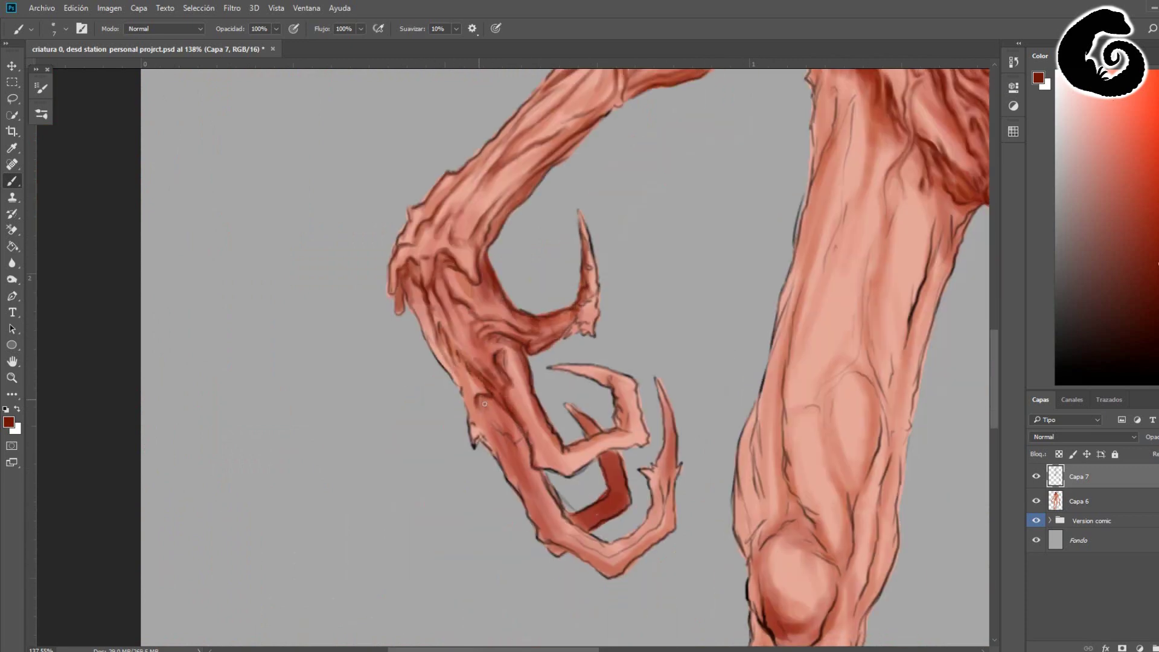
drag(543, 393, 628, 513)
mouse_move(658, 392)
mouse_down()
mouse_move(648, 548)
mouse_move(313, 590)
mouse_up()
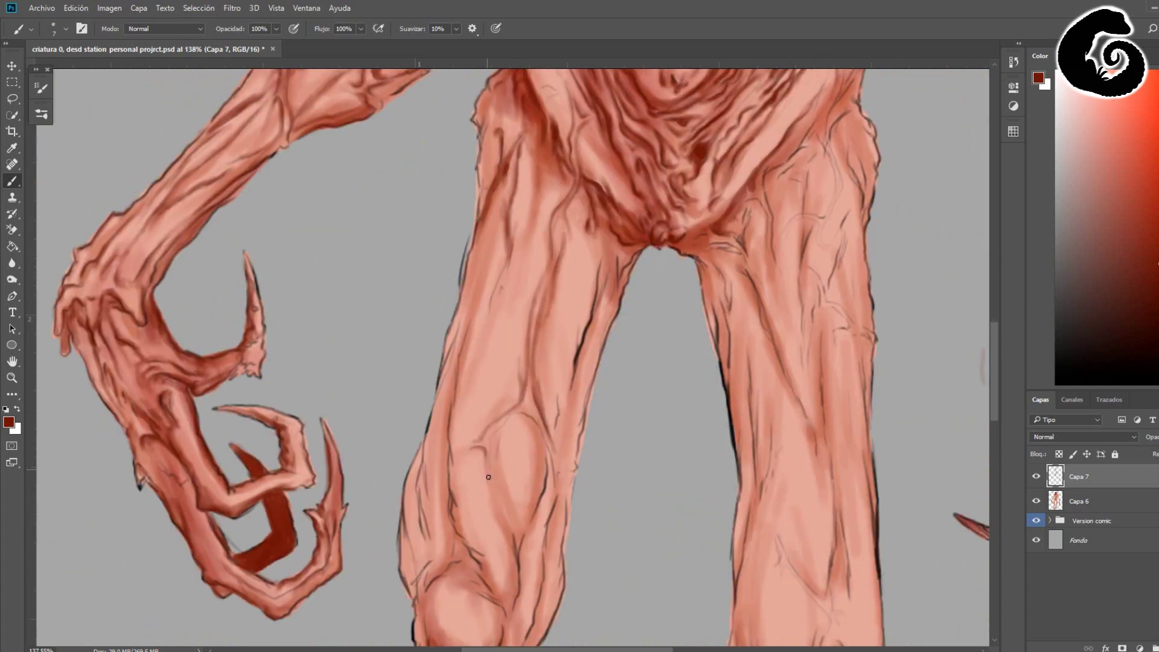
- Darken the outer thigh and the area around the knee
drag(603, 423, 615, 255)
scroll(614, 256, down, 3)
drag(543, 338, 534, 381)
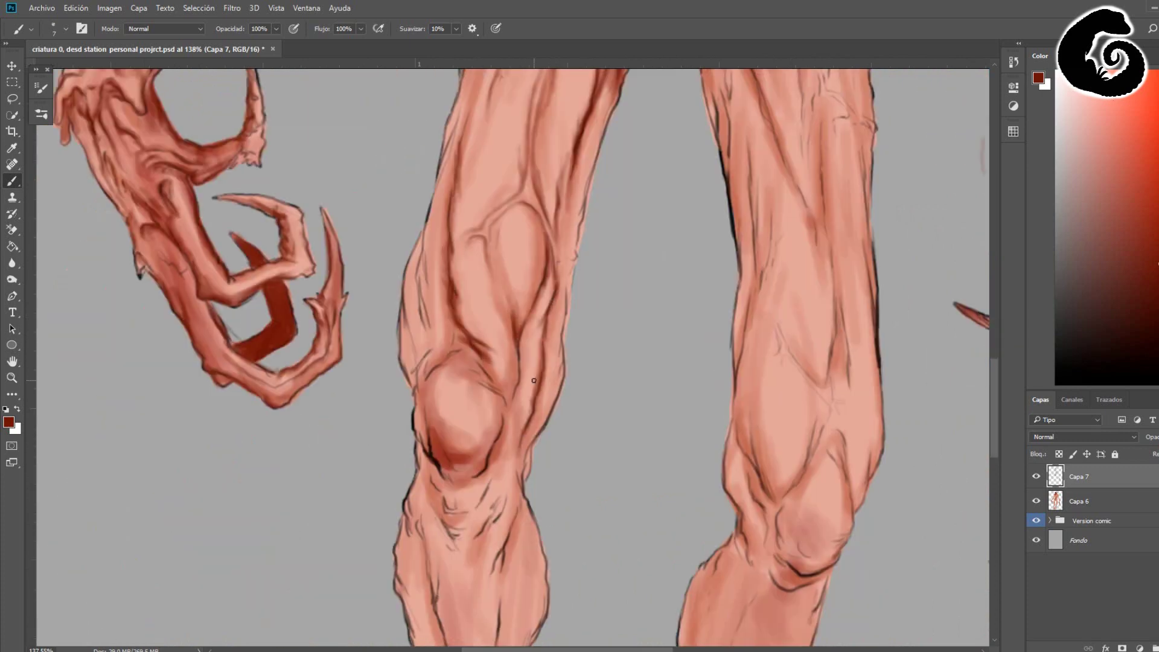
mouse_move(464, 84)
mouse_down()
mouse_move(417, 362)
mouse_move(495, 401)
mouse_up()
drag(525, 350, 450, 544)
scroll(533, 439, down, 5)
- Add dark red sinew strokes down the lower leg
mouse_move(447, 223)
mouse_down()
mouse_move(422, 332)
mouse_move(465, 501)
mouse_up()
scroll(504, 454, down, 2)
drag(513, 368, 483, 483)
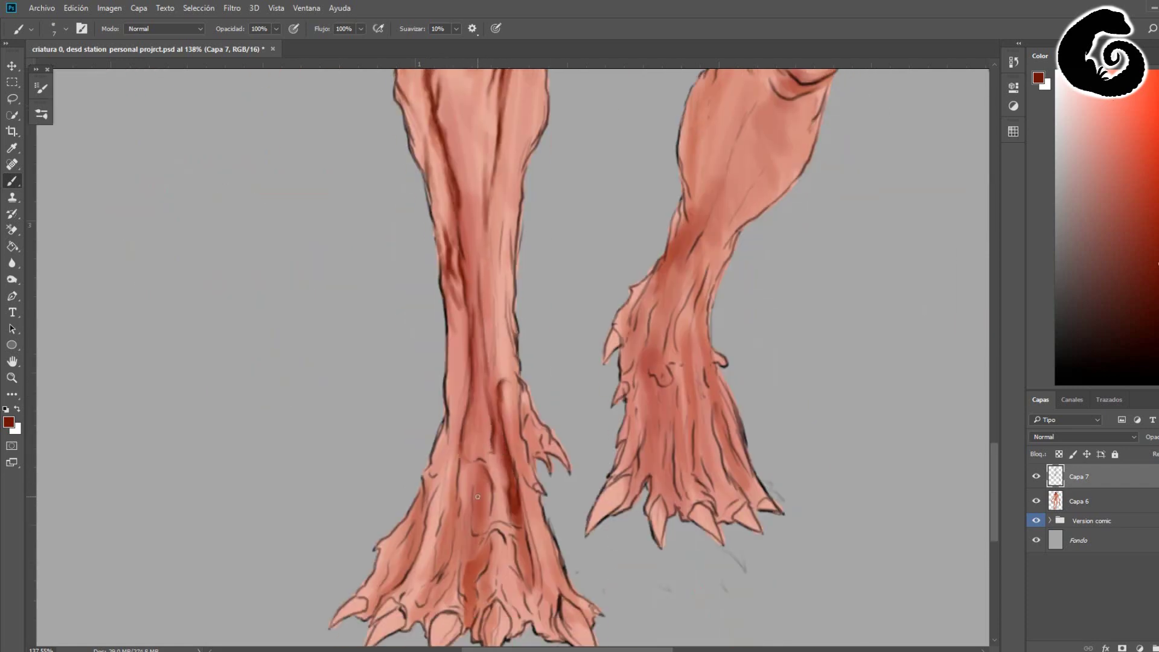
drag(495, 284, 513, 483)
scroll(504, 459, down, 3)
mouse_move(520, 362)
mouse_down()
mouse_move(477, 271)
mouse_move(432, 433)
mouse_move(417, 338)
mouse_up()
drag(435, 284, 374, 422)
scroll(422, 332, up, 10)
- Shade the other leg from thigh to shin with dark red strokes
drag(766, 235, 742, 323)
scroll(761, 253, down, 2)
drag(715, 248, 762, 338)
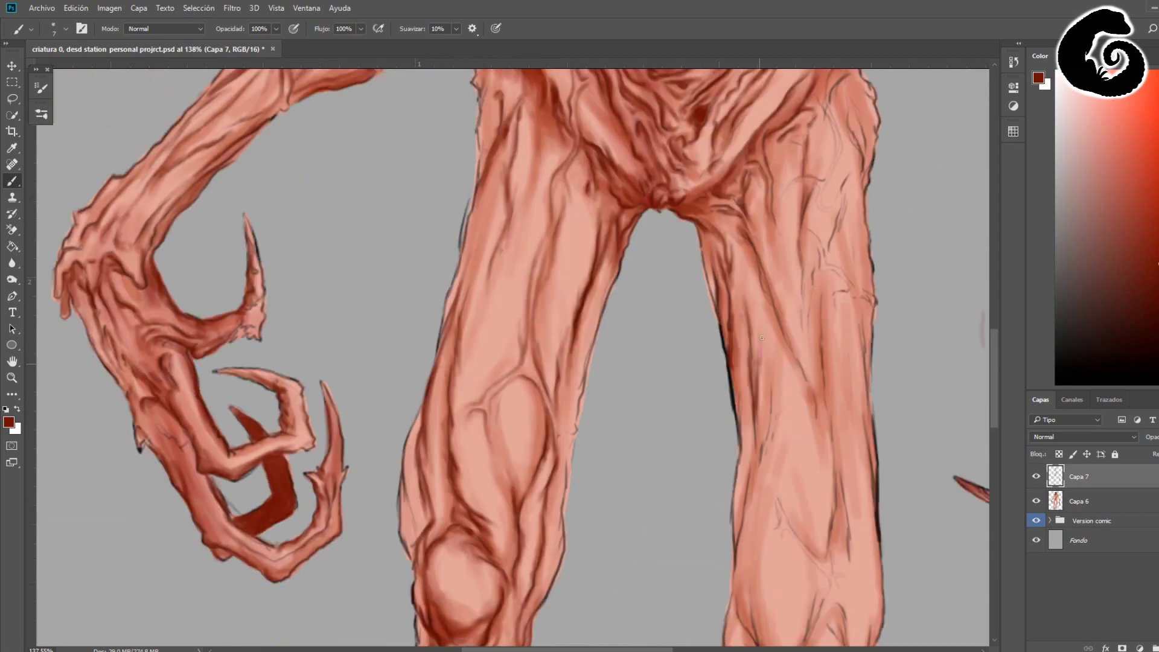
drag(833, 266, 808, 399)
drag(770, 356, 760, 483)
drag(839, 465, 826, 586)
scroll(761, 338, down, 6)
- Add dark red sinew lines over the clawed feet
drag(826, 199, 785, 338)
drag(839, 374, 736, 332)
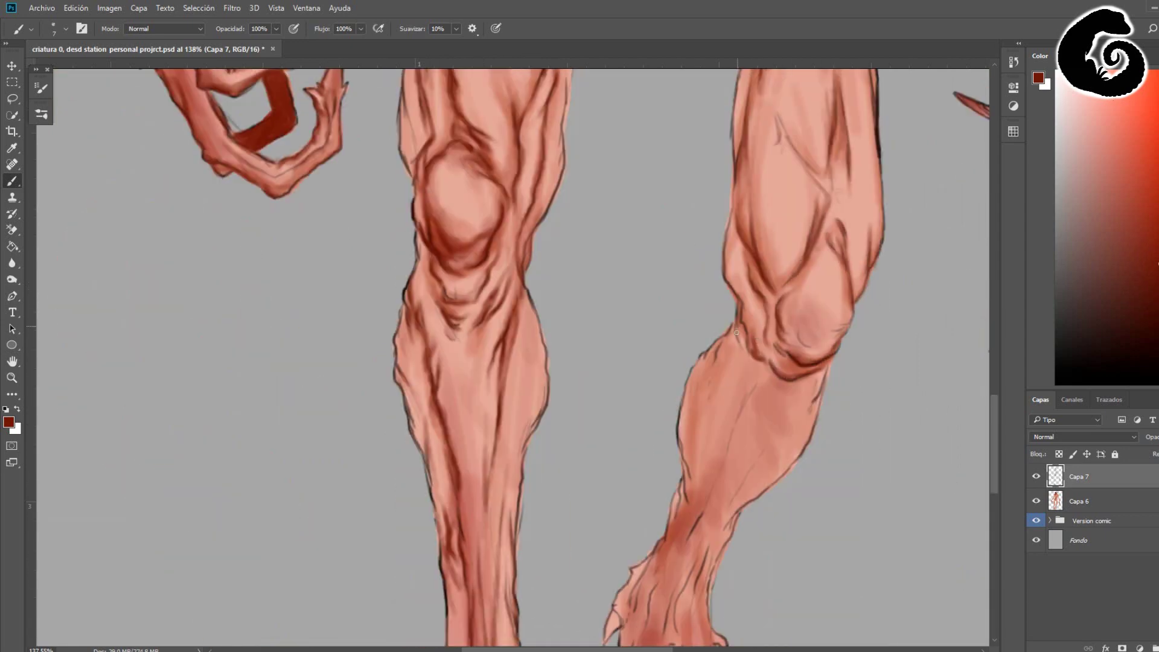
scroll(736, 332, down, 3)
drag(706, 290, 628, 507)
drag(676, 392, 670, 616)
drag(694, 471, 705, 586)
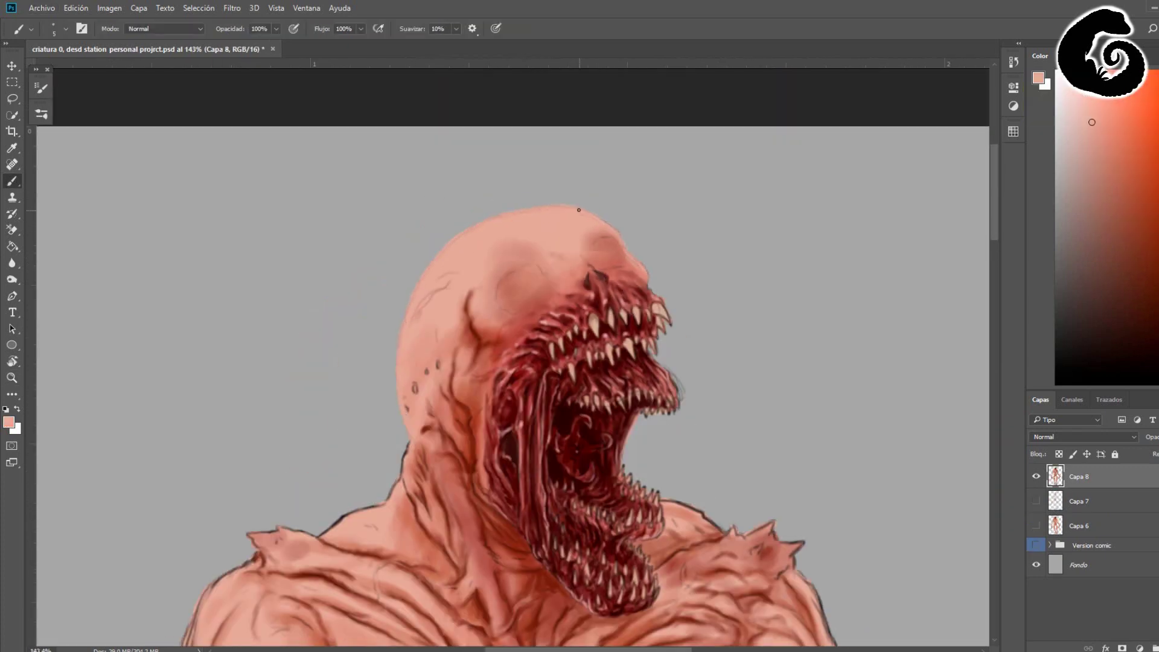
- Lighten the outer edge of the left claw and add small touch-up strokes
scroll(293, 200, down, 5)
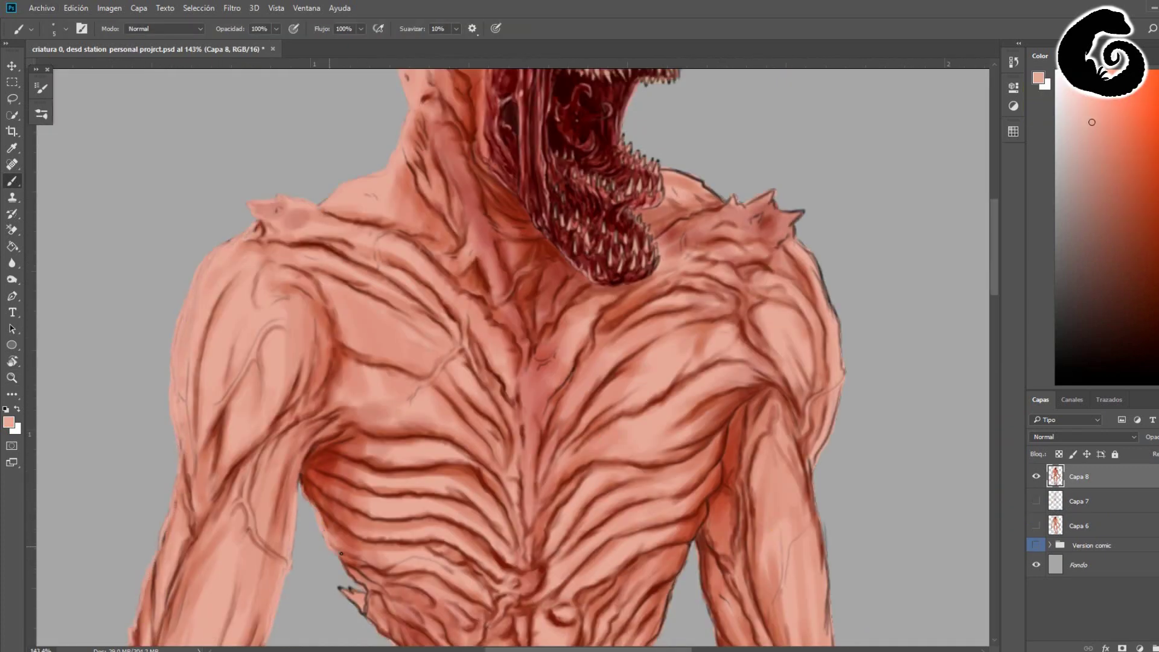
scroll(697, 551, down, 8)
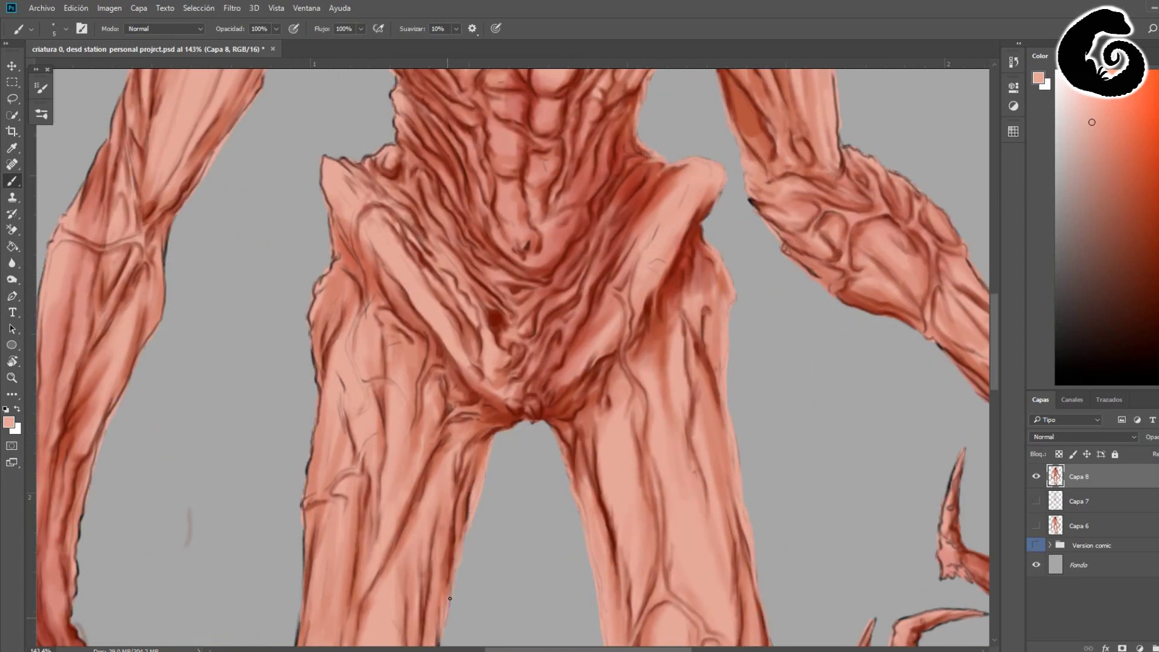
drag(827, 292, 495, 59)
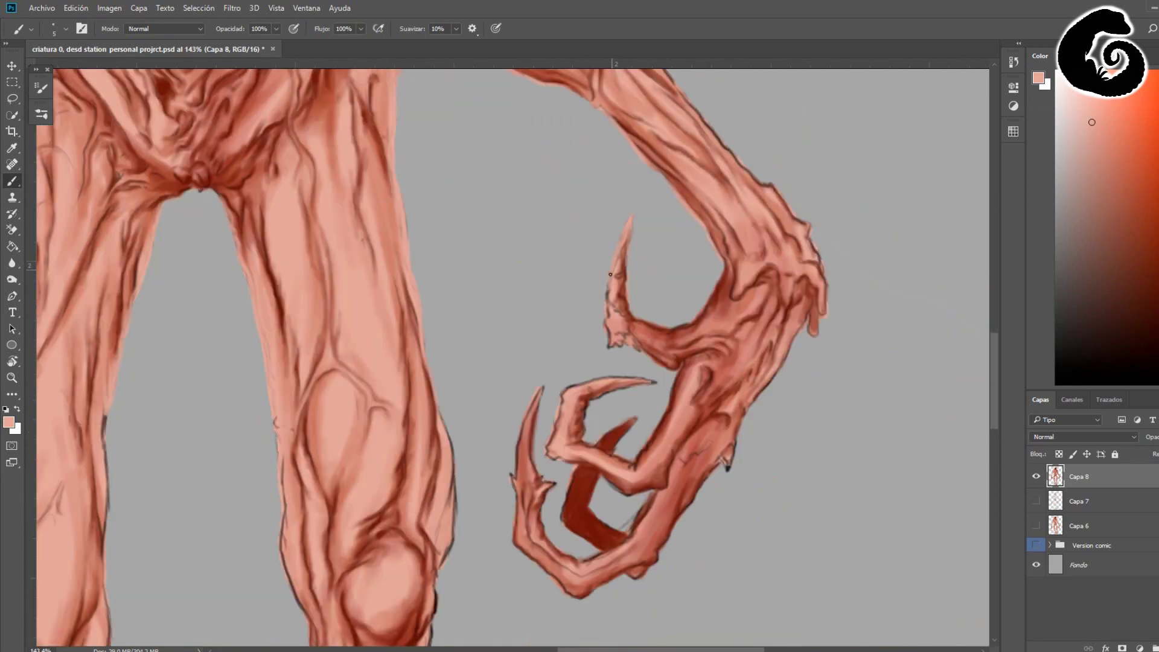
drag(541, 387, 510, 473)
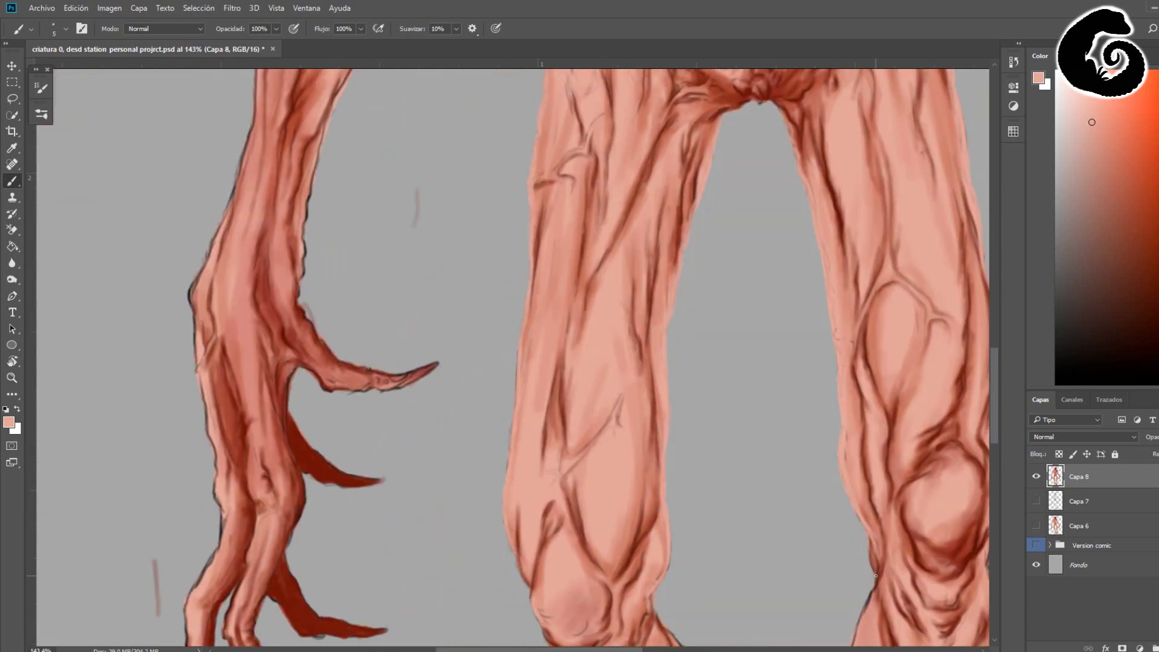
mouse_move(741, 547)
mouse_down()
mouse_move(530, 276)
mouse_move(579, 495)
mouse_up()
- Zoom out to show the whole figure and select the Fondo background layer
scroll(771, 315, down, 5)
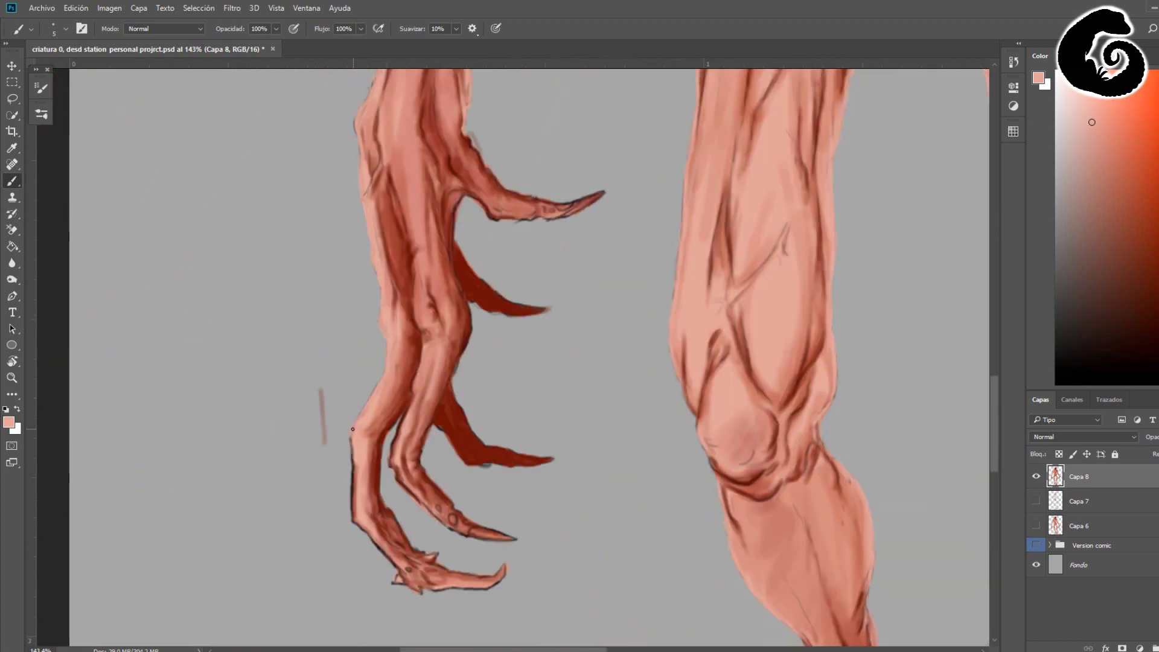
click(1078, 565)
key(ctrl+0)
click(1139, 647)
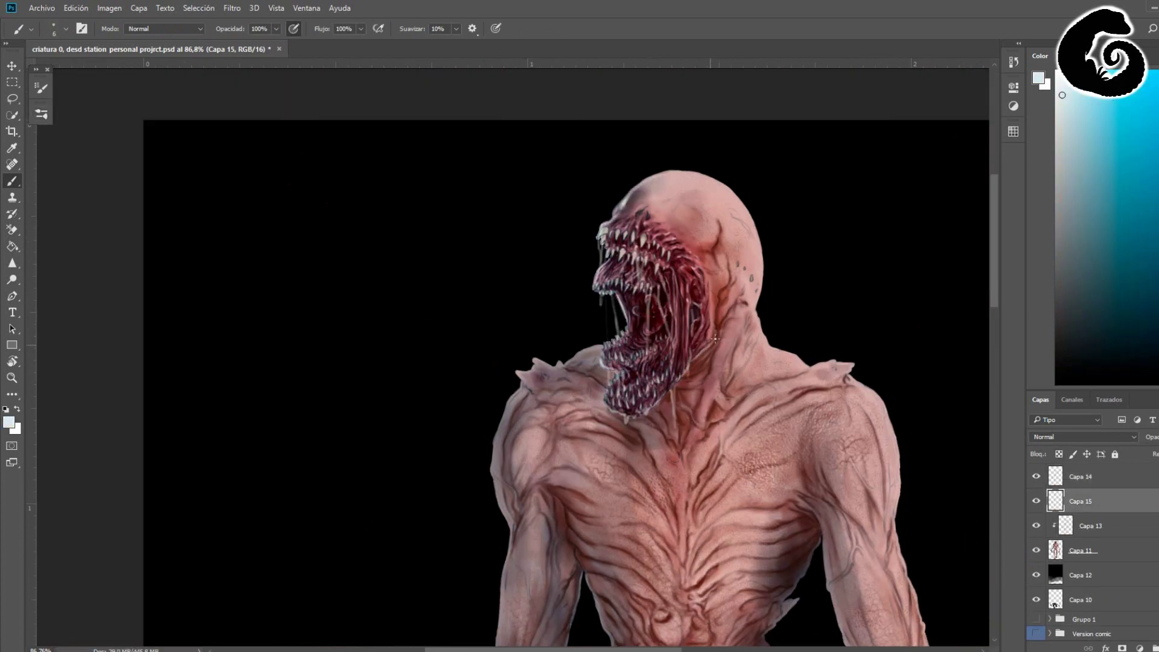
- Review the figure, then sample its pink skin tone as the foreground colour
scroll(579, 562, down, 3)
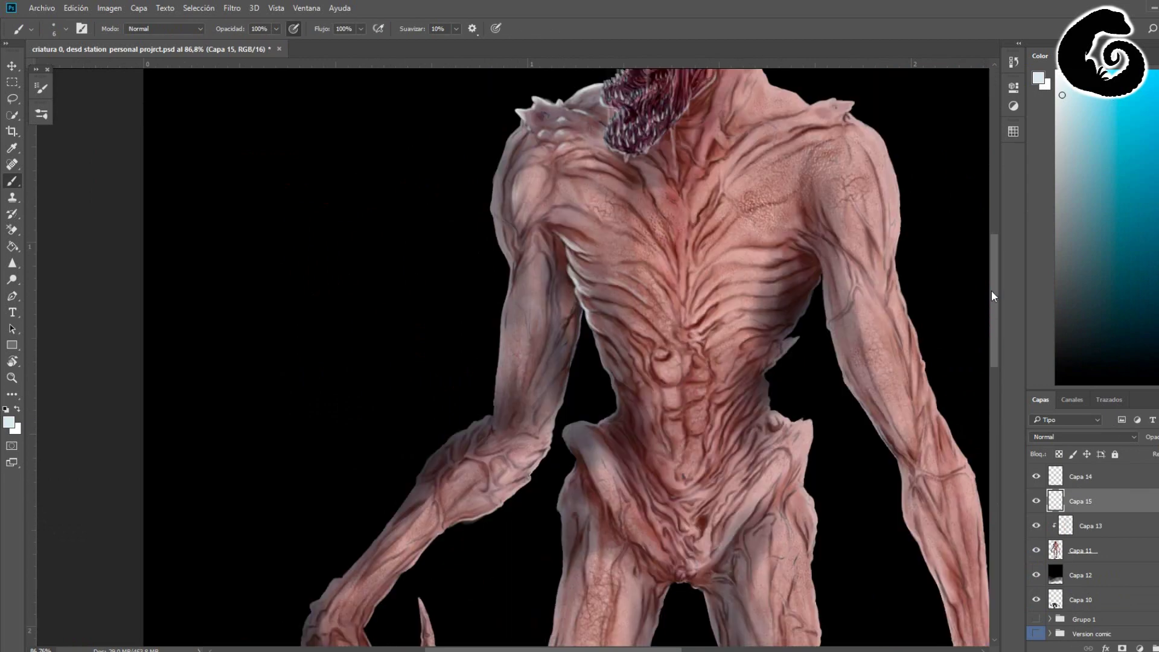
scroll(688, 225, down, 3)
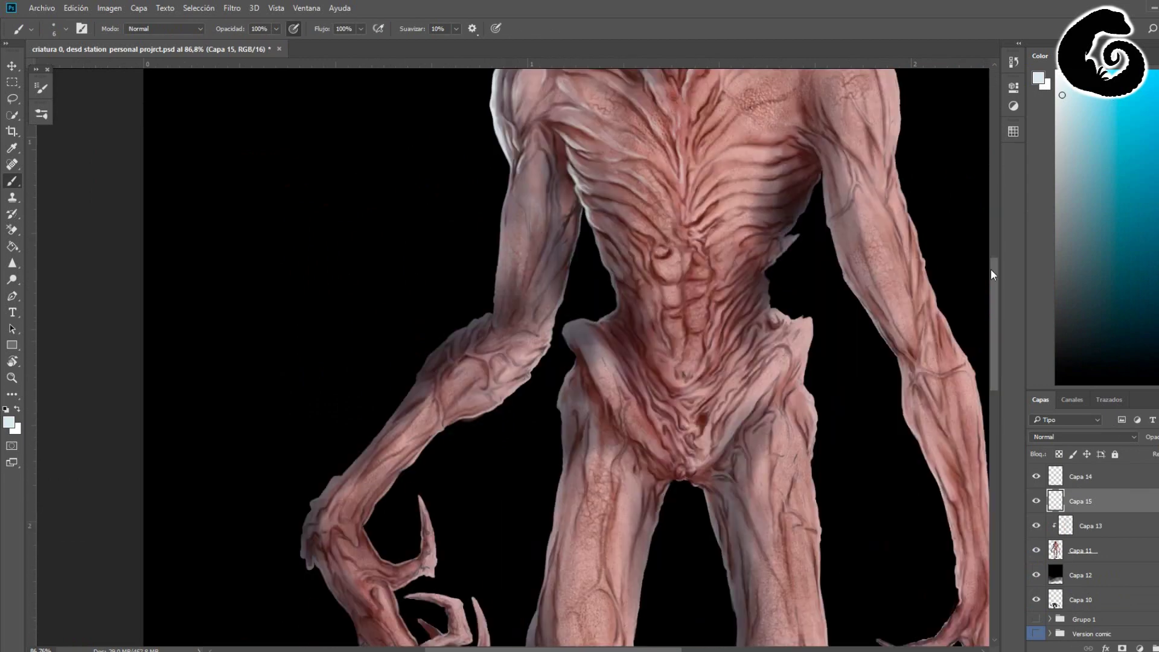
scroll(648, 322, up, 1)
scroll(498, 416, up, 2)
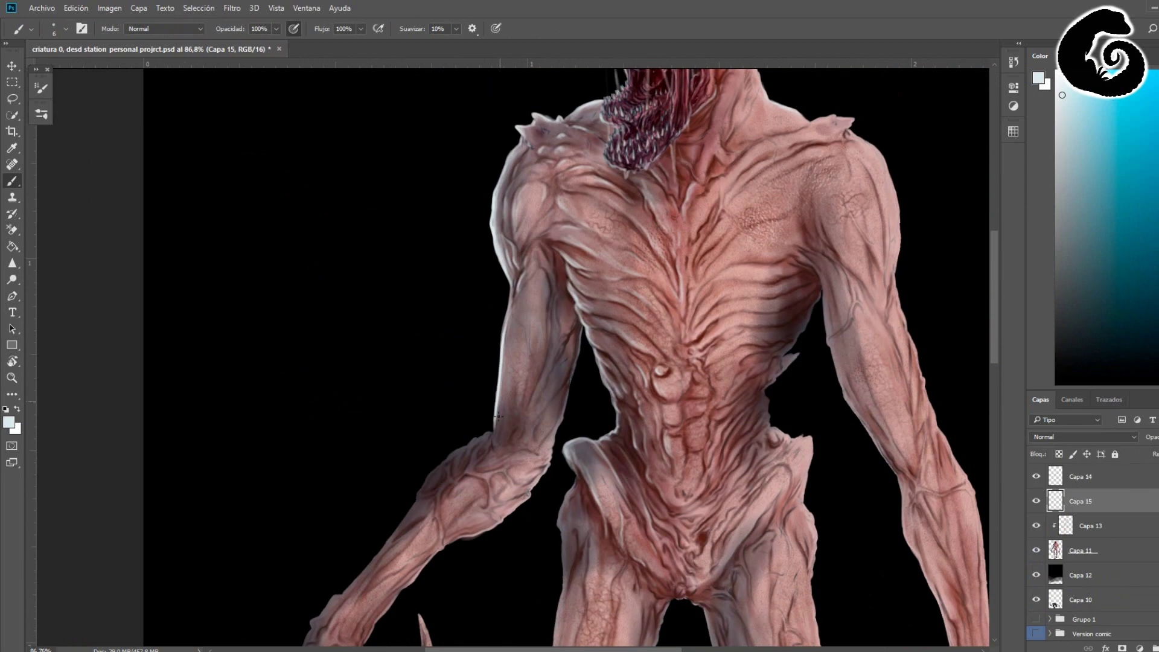
scroll(478, 329, down, 5)
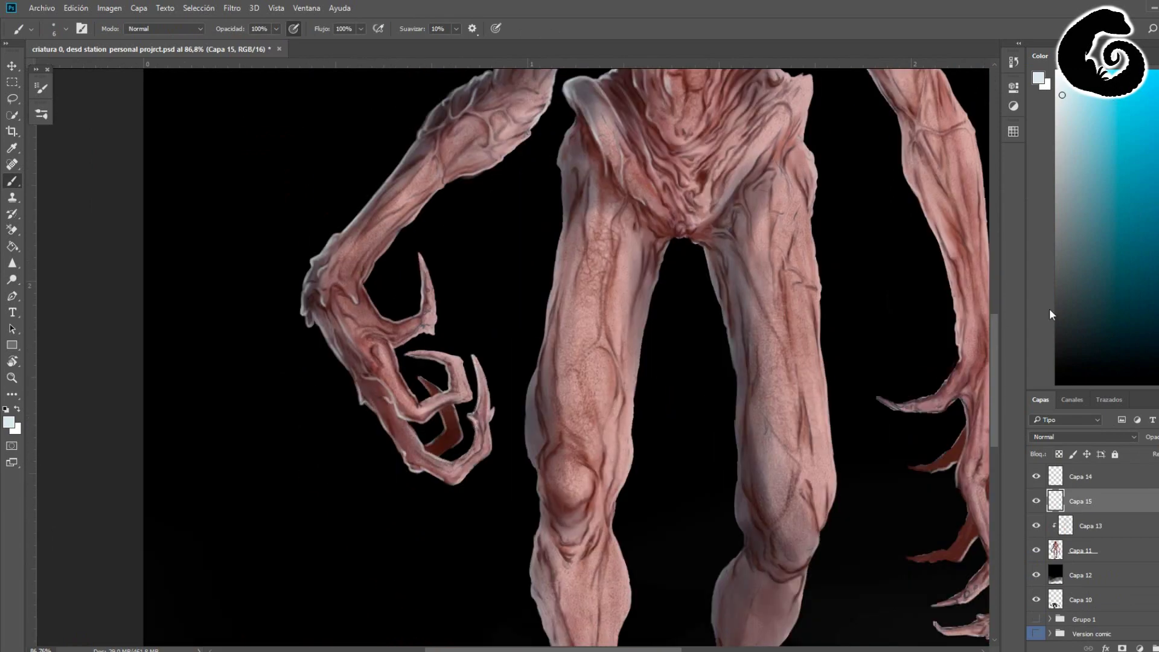
scroll(553, 192, up, 1)
scroll(553, 191, down, 3)
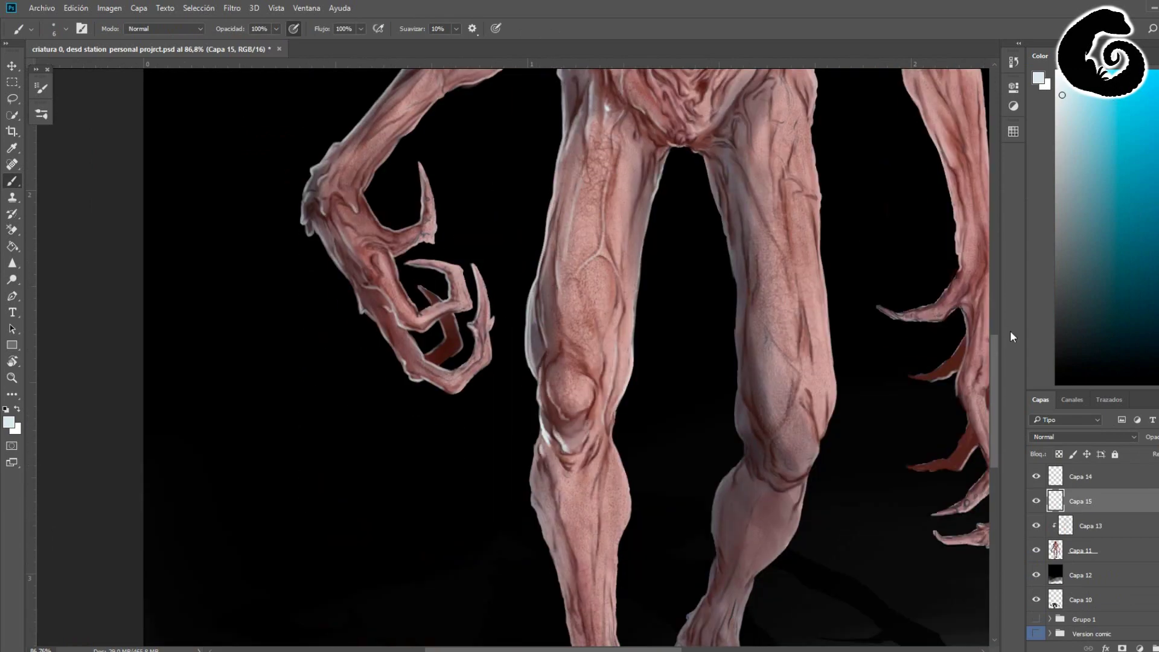
scroll(537, 241, down, 4)
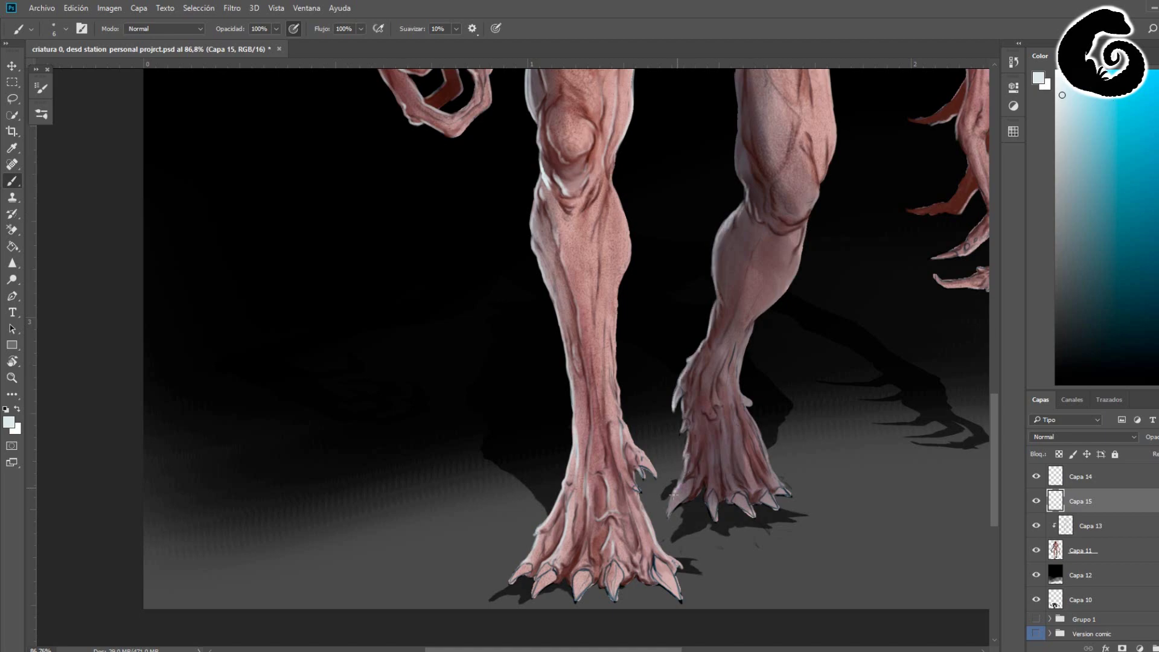
scroll(673, 495, up, 12)
alt+click(732, 250)
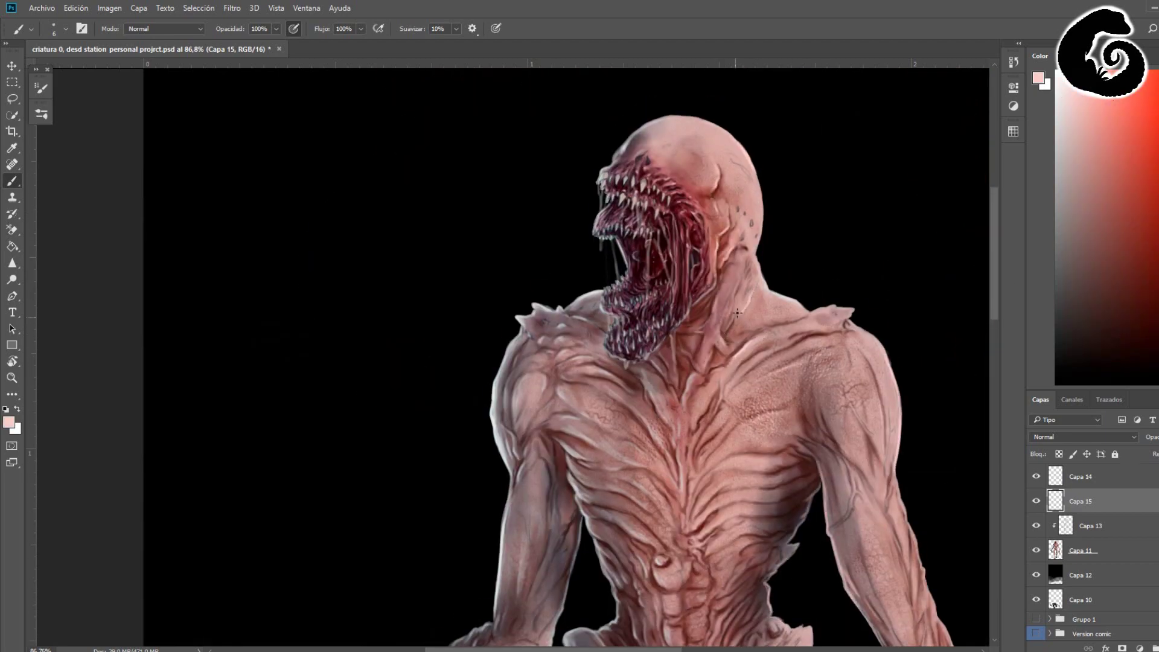
scroll(737, 312, down, 7)
scroll(737, 312, down, 4)
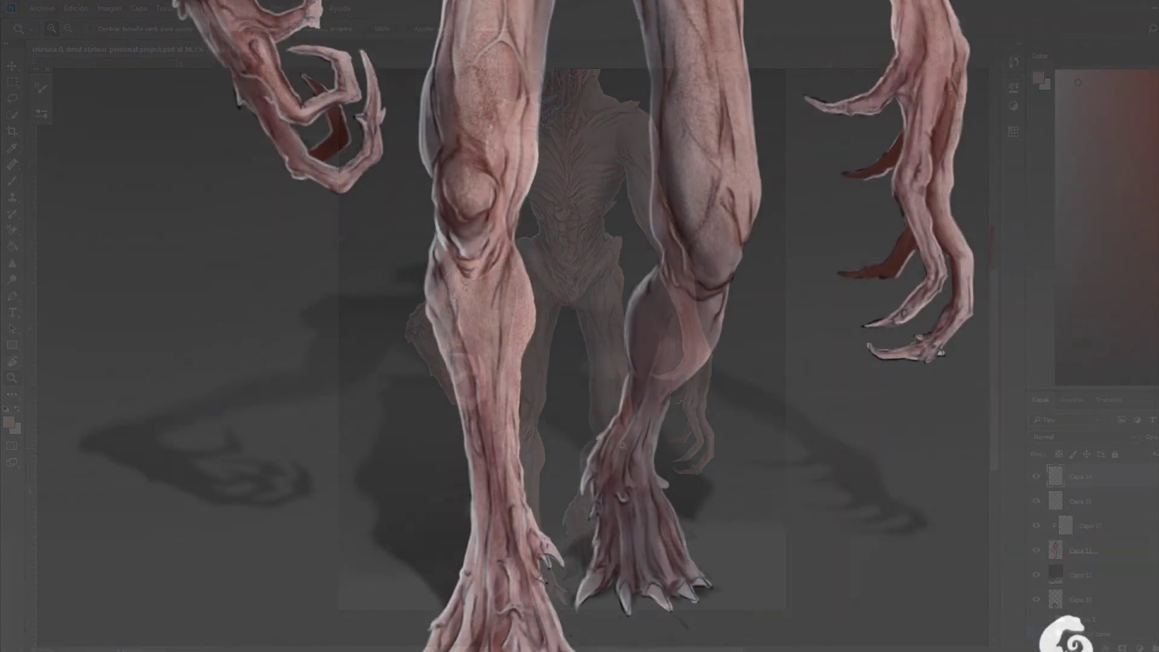